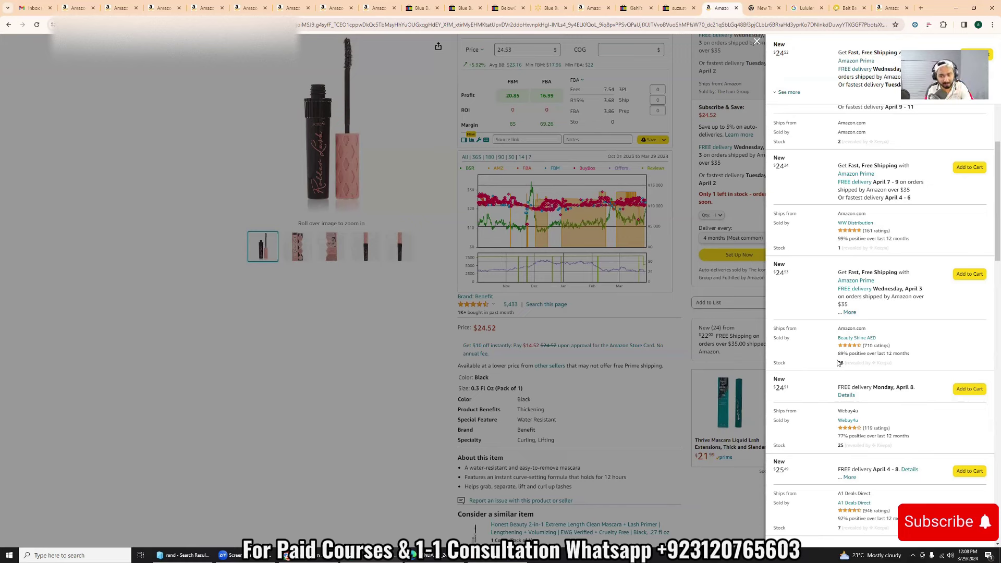
Look through the open tabs up to the Charlotte Tilbury setting spray listing and review its profit figures and price chart
{"action": "left_click", "coordinate": [765, 7]}
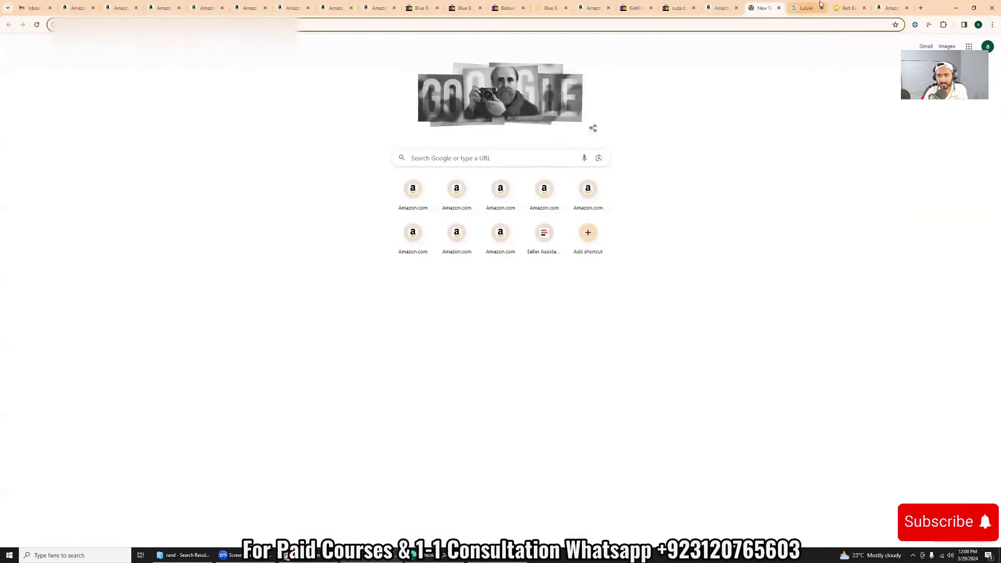
{"action": "left_click", "coordinate": [808, 6]}
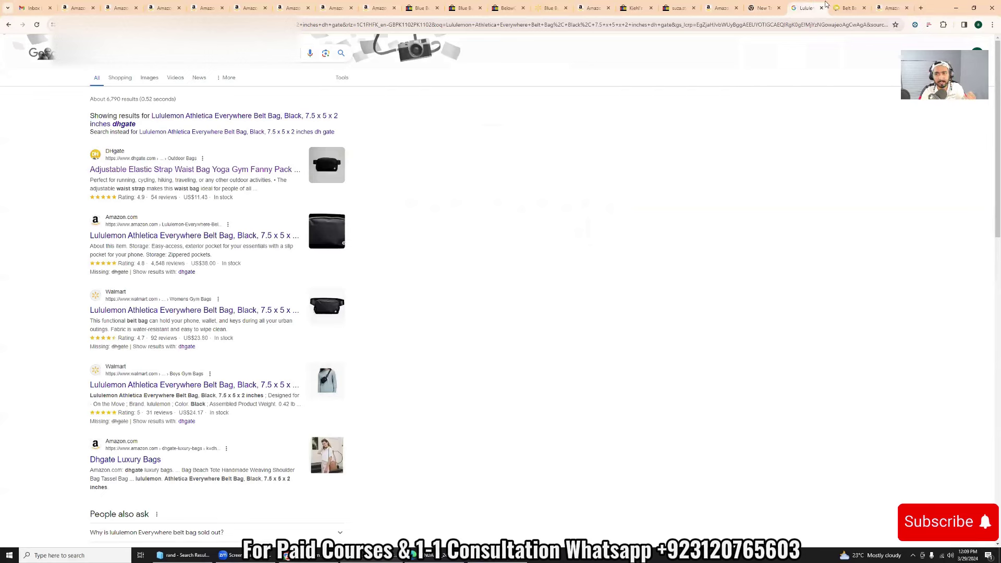
{"action": "left_click", "coordinate": [845, 6]}
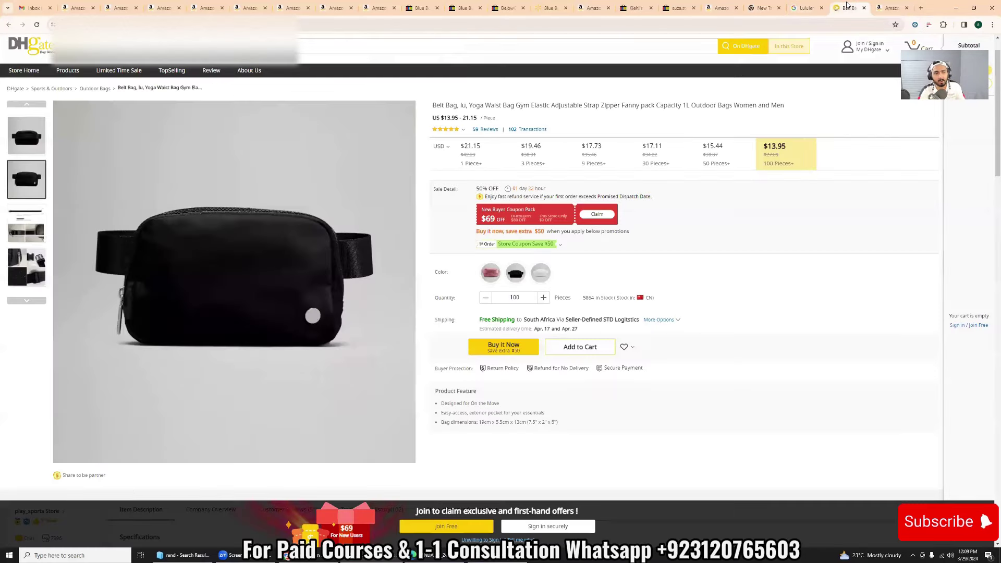
{"action": "left_click", "coordinate": [891, 7]}
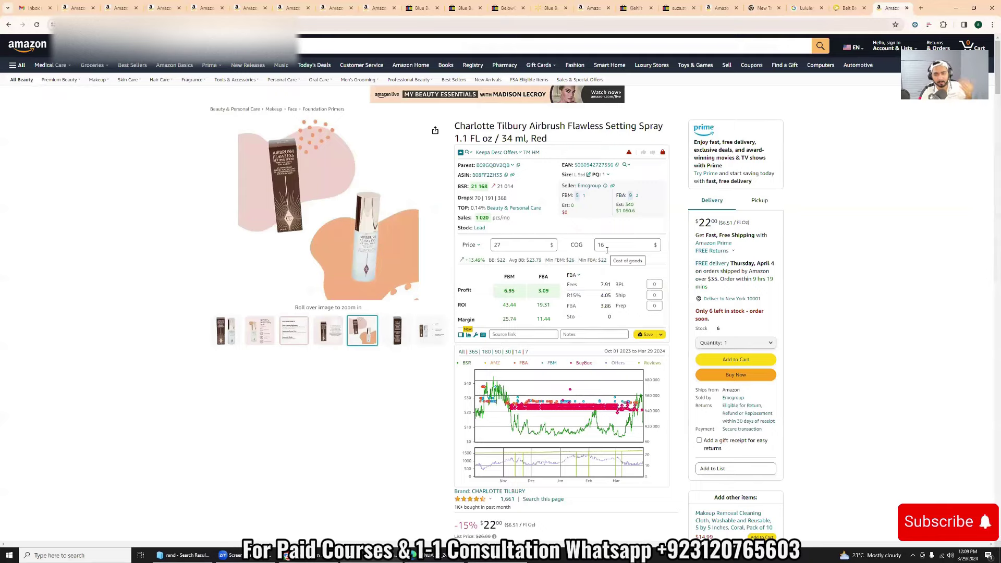
{"action": "scroll", "coordinate": [606, 250], "scroll_direction": "down", "scroll_amount": 4}
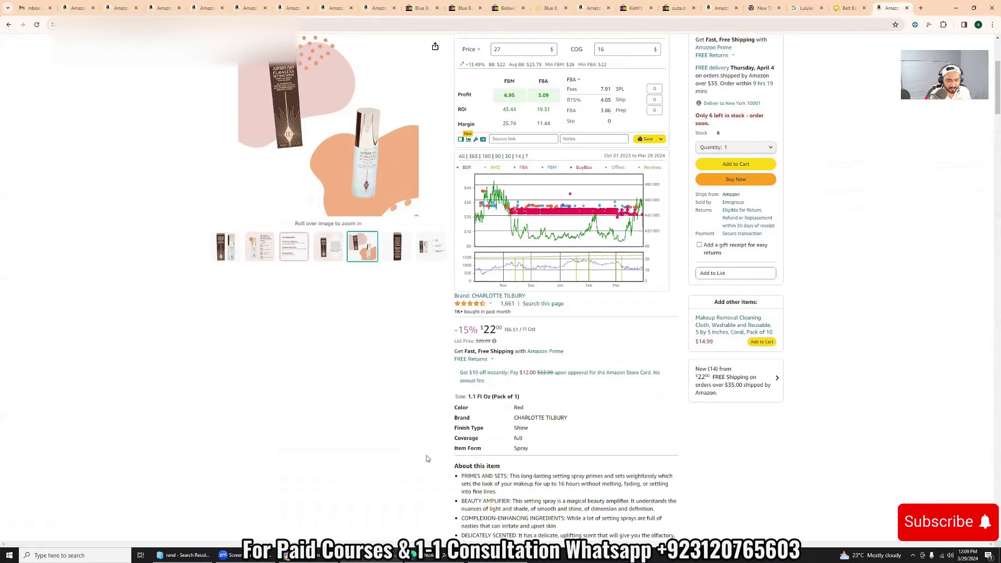
Switch to PowerPoint and highlight the product research criteria, advance product analysis and seller snapping topics in the course outline
{"action": "left_click", "coordinate": [472, 555]}
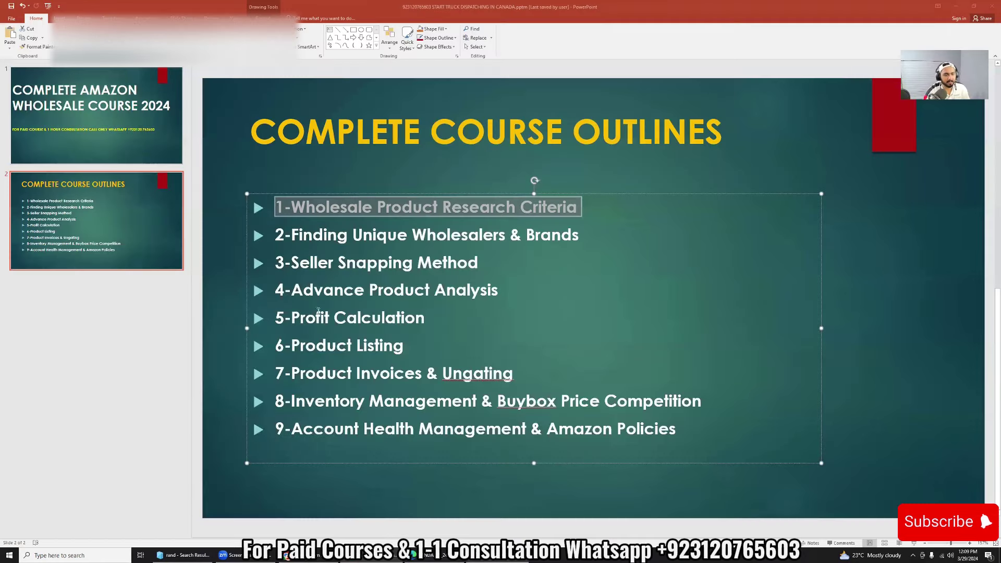
{"action": "left_click", "coordinate": [348, 235]}
{"action": "left_click_drag", "start_coordinate": [588, 239], "coordinate": [275, 236]}
{"action": "left_click_drag", "start_coordinate": [580, 207], "coordinate": [282, 207]}
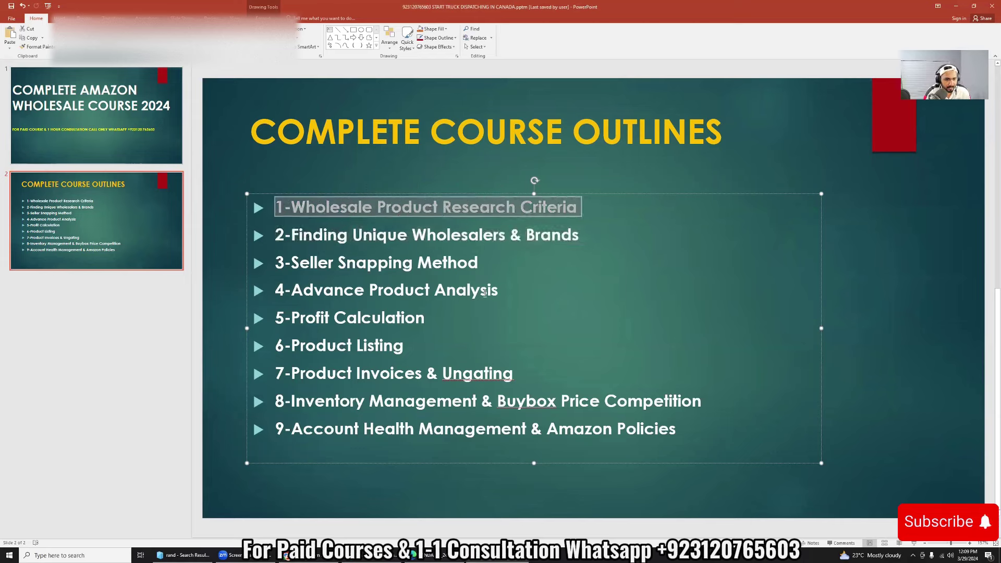
{"action": "left_click_drag", "start_coordinate": [504, 293], "coordinate": [275, 291]}
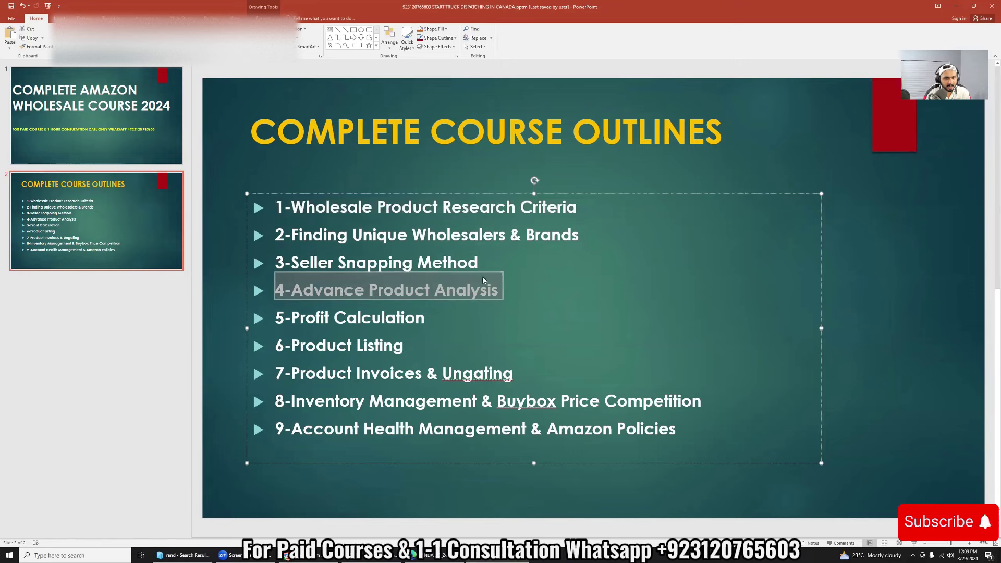
{"action": "left_click_drag", "start_coordinate": [488, 264], "coordinate": [338, 264]}
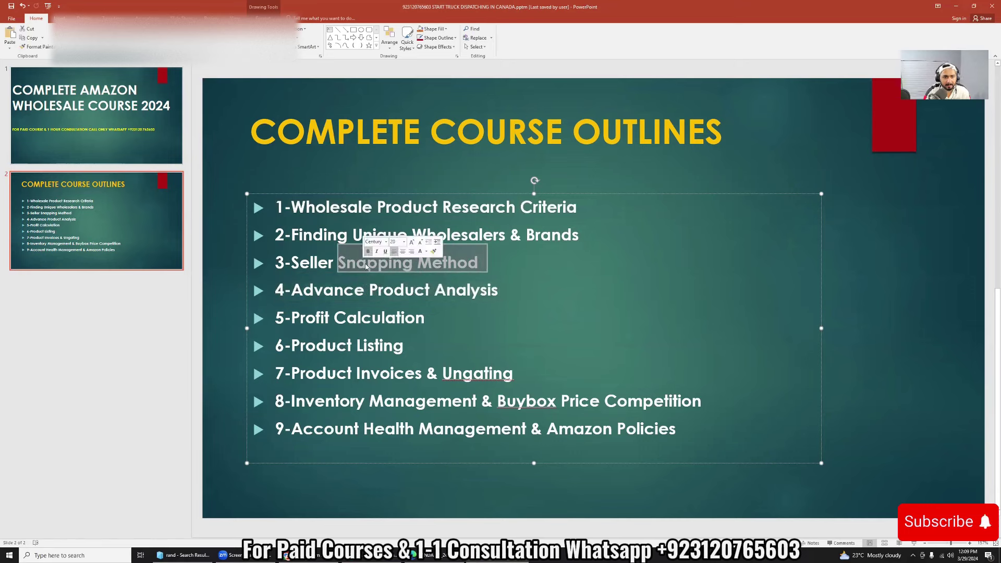
{"action": "left_click", "coordinate": [651, 272]}
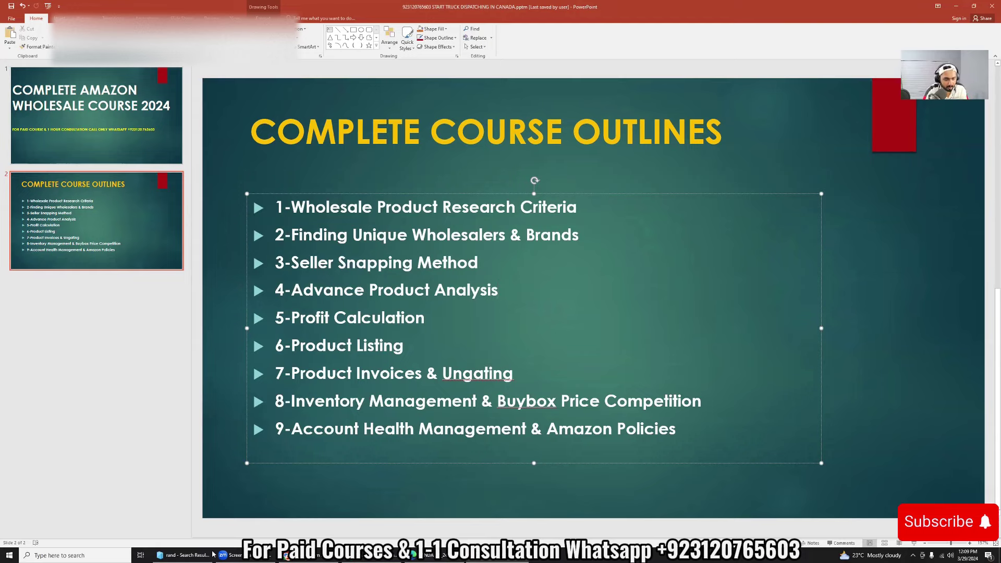
Switch back to Chrome, list the setting spray's other sellers and open the CLUB DIVA BEAUTY seller page in a new tab
{"action": "left_click", "coordinate": [371, 555]}
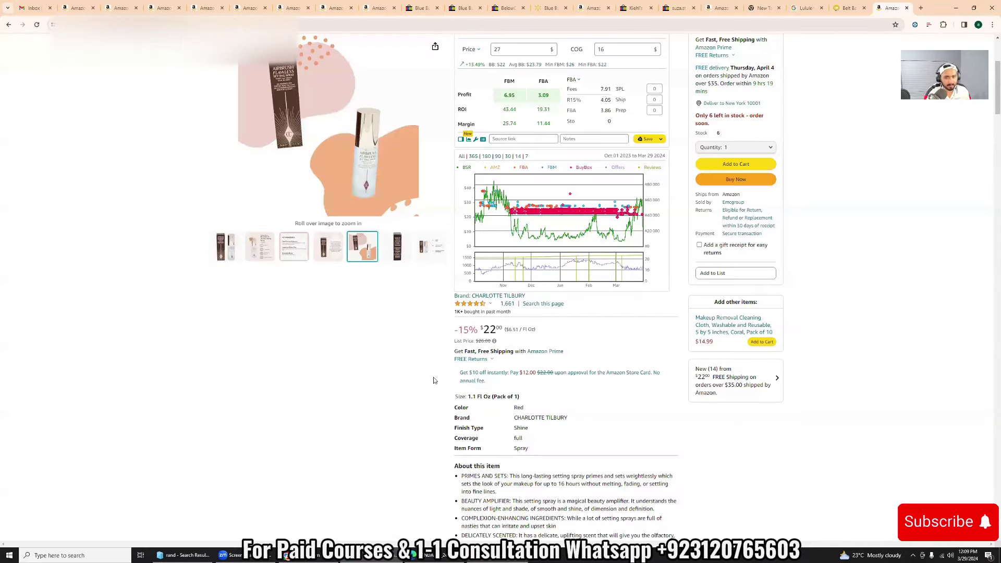
{"action": "left_click", "coordinate": [720, 375]}
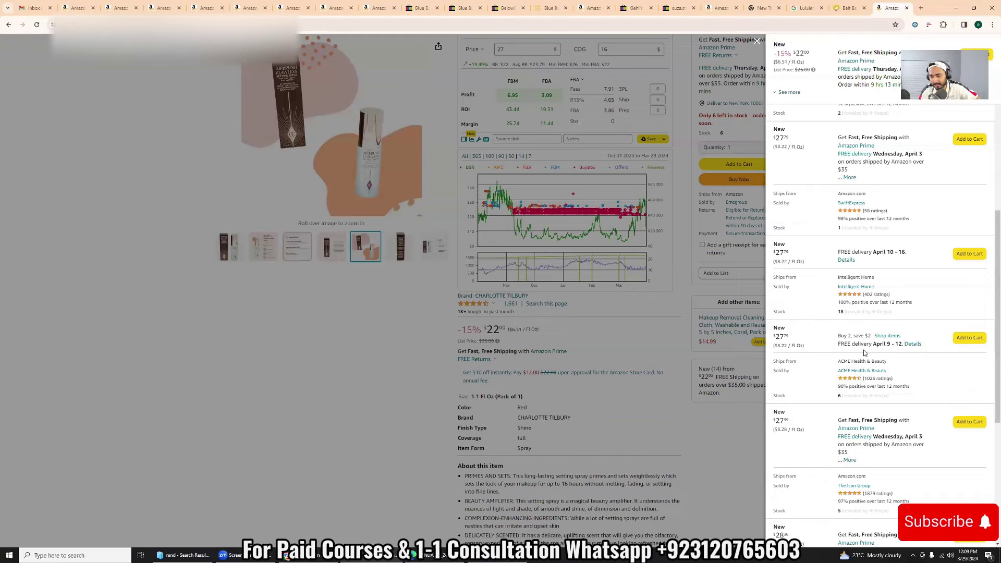
{"action": "scroll", "coordinate": [864, 354], "scroll_direction": "down", "scroll_amount": 5}
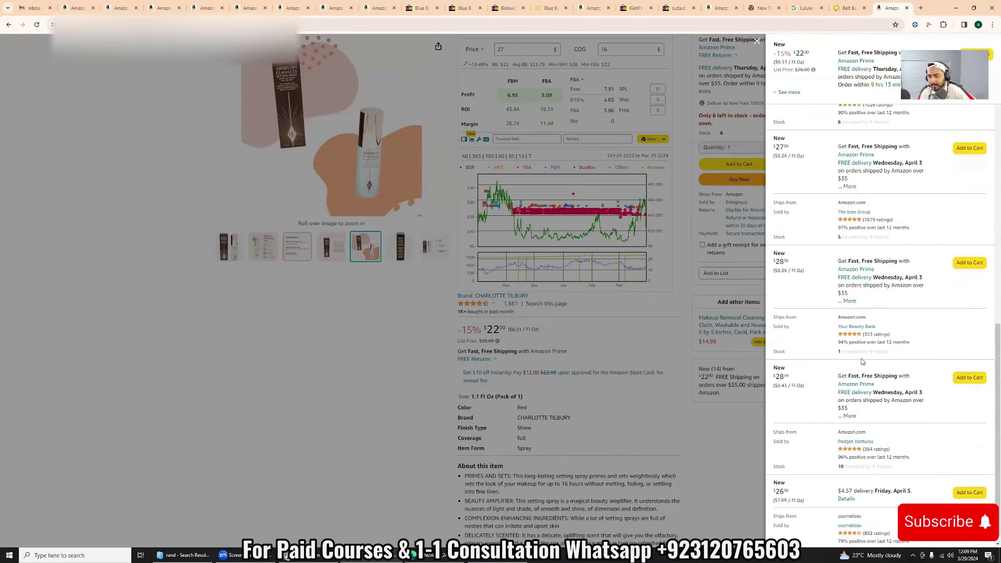
{"action": "scroll", "coordinate": [896, 442], "scroll_direction": "down", "scroll_amount": 3}
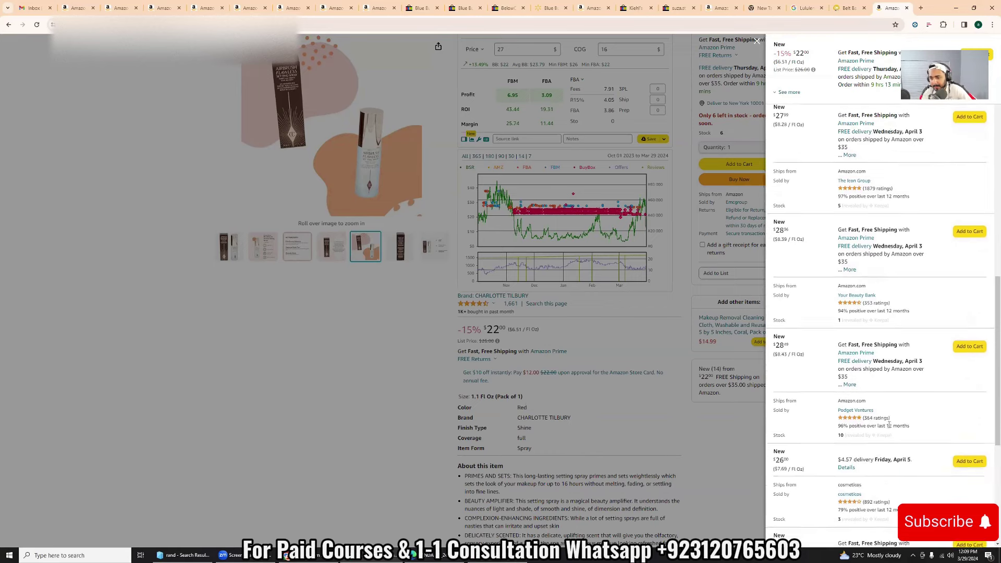
{"action": "scroll", "coordinate": [892, 433], "scroll_direction": "down", "scroll_amount": 2}
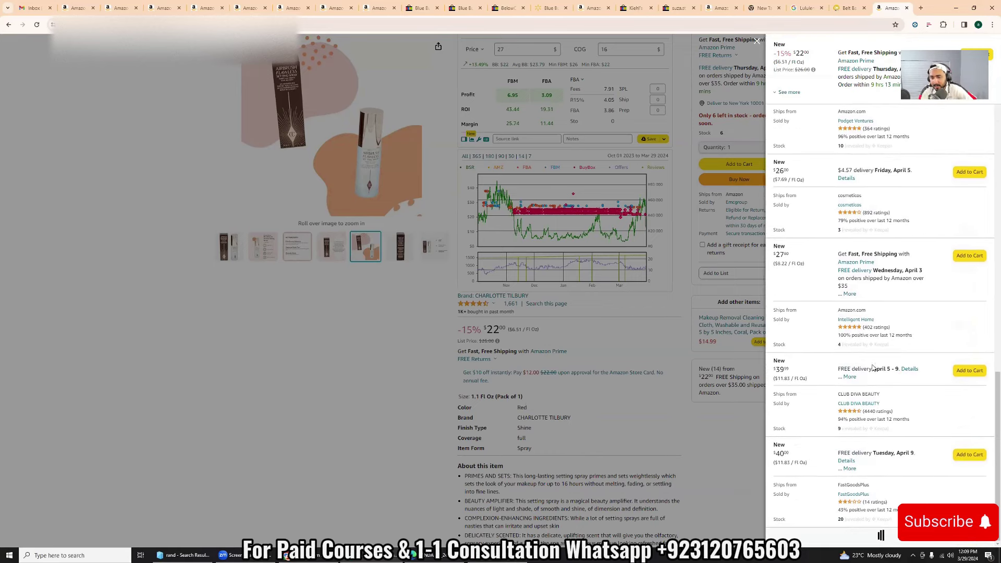
{"action": "right_click", "coordinate": [865, 405]}
{"action": "left_click", "coordinate": [887, 412]}
{"action": "scroll", "coordinate": [867, 416], "scroll_direction": "down", "scroll_amount": 2}
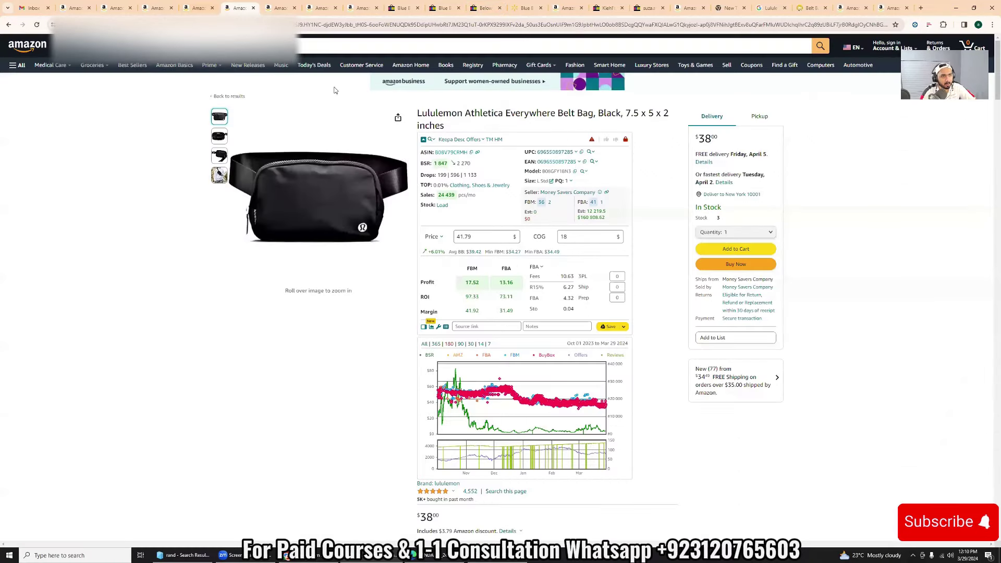
List the other sellers of the CeraVe Eye Repair Cream and open the beauty seller inc page in a new tab
{"action": "left_click", "coordinate": [237, 8]}
{"action": "left_click", "coordinate": [199, 8]}
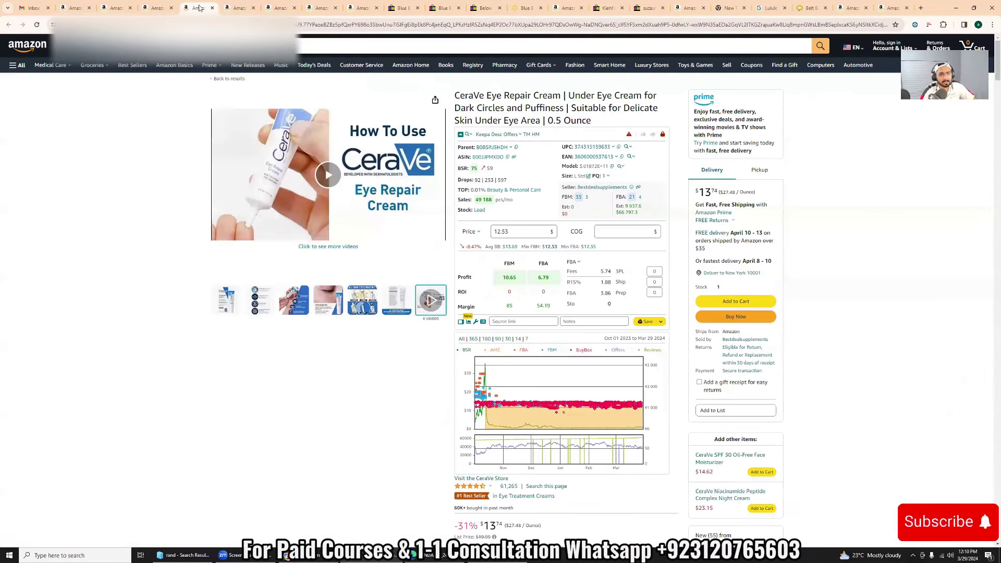
{"action": "scroll", "coordinate": [830, 399], "scroll_direction": "down", "scroll_amount": 3}
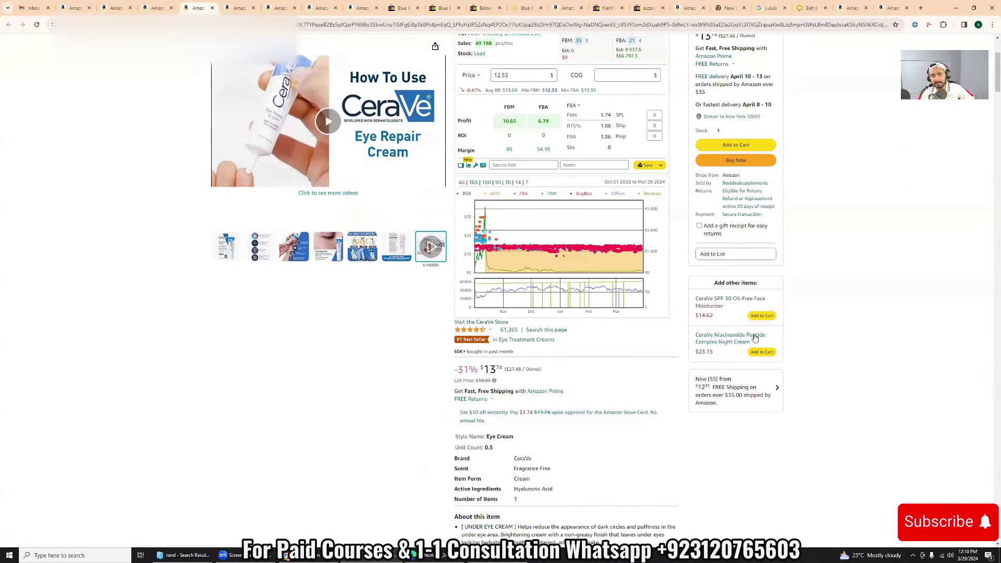
{"action": "left_click", "coordinate": [751, 391]}
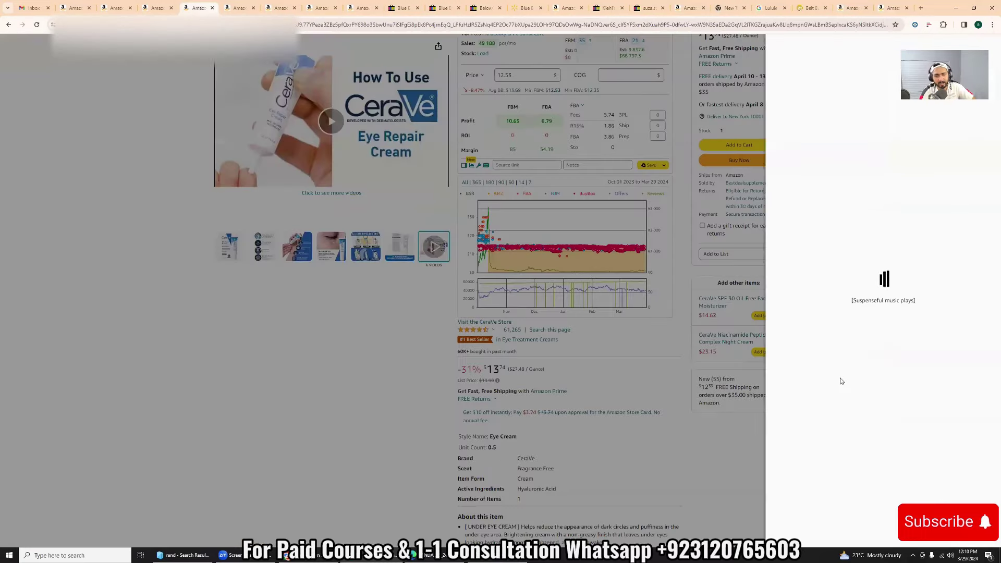
{"action": "scroll", "coordinate": [834, 349], "scroll_direction": "down", "scroll_amount": 5}
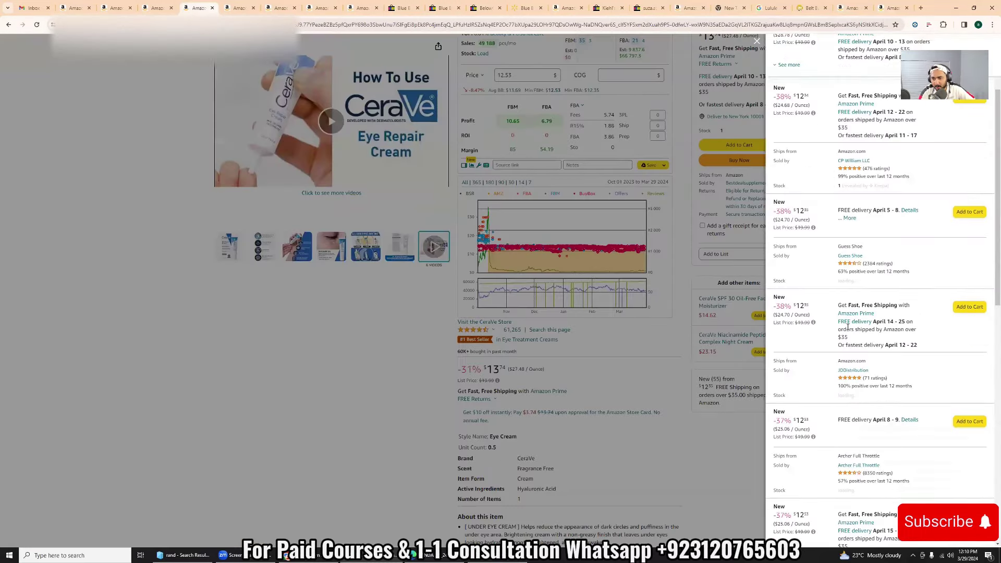
{"action": "scroll", "coordinate": [863, 372], "scroll_direction": "down", "scroll_amount": 3}
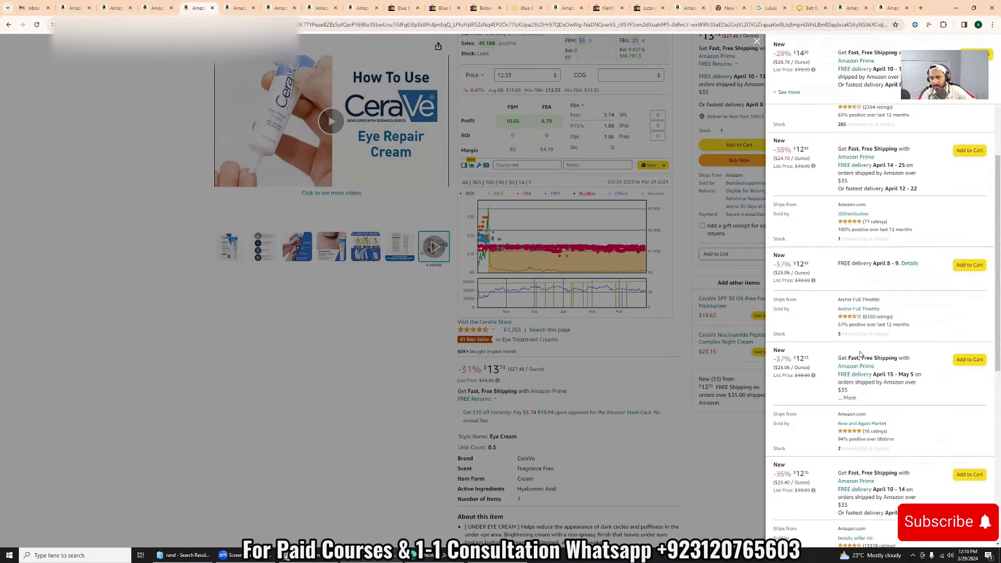
{"action": "scroll", "coordinate": [861, 354], "scroll_direction": "down", "scroll_amount": 5}
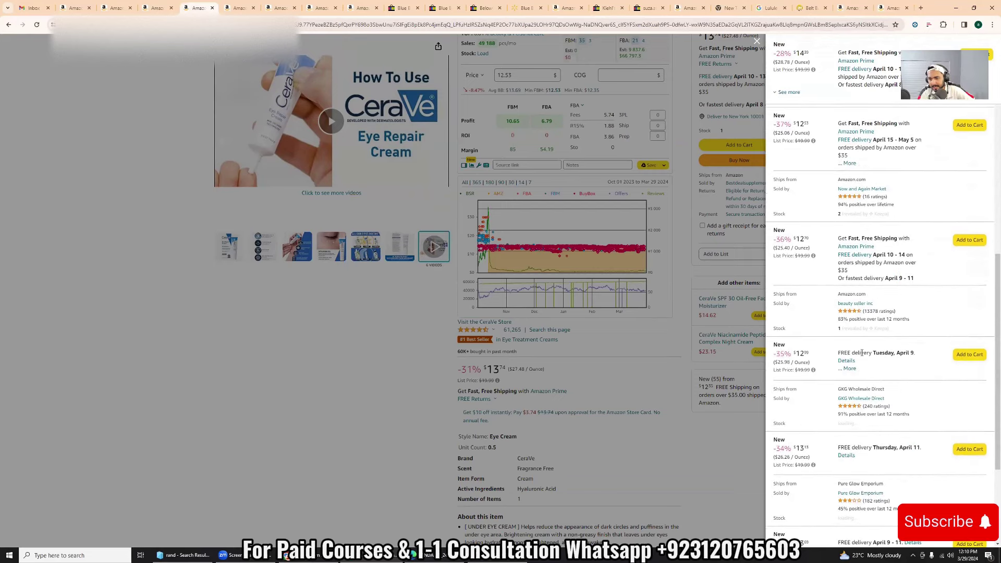
{"action": "scroll", "coordinate": [862, 353], "scroll_direction": "down", "scroll_amount": 2}
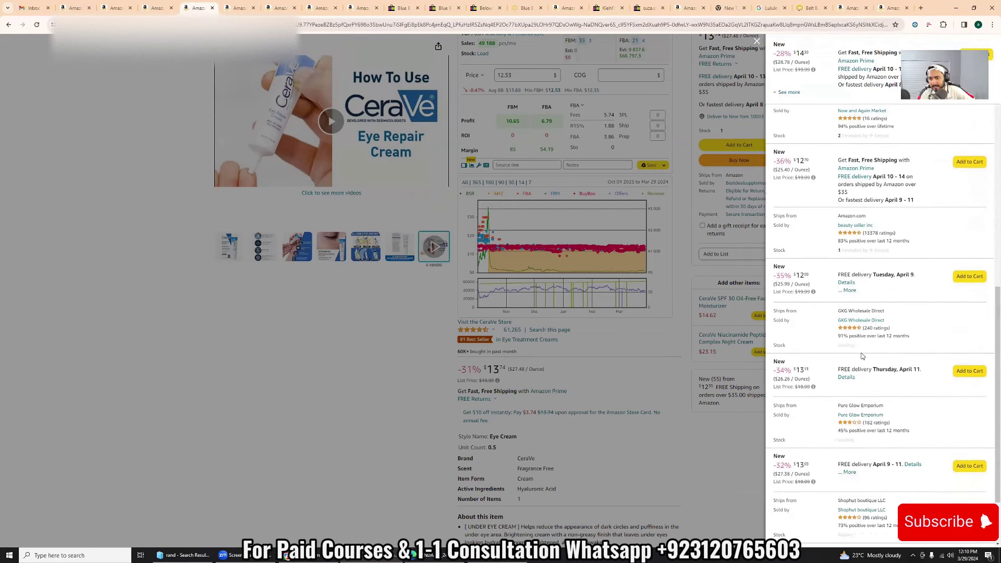
{"action": "right_click", "coordinate": [854, 230]}
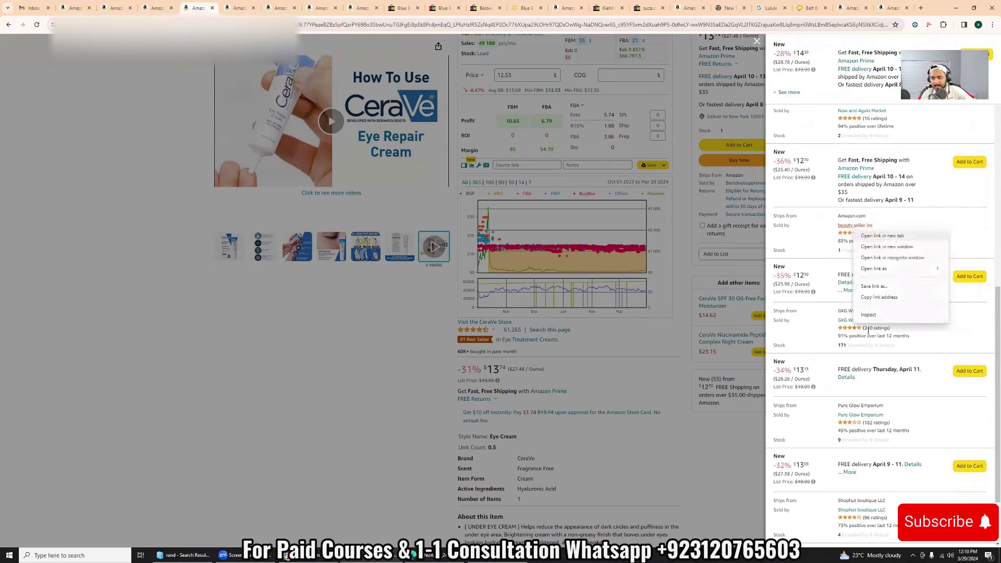
{"action": "scroll", "coordinate": [878, 371], "scroll_direction": "down", "scroll_amount": 3}
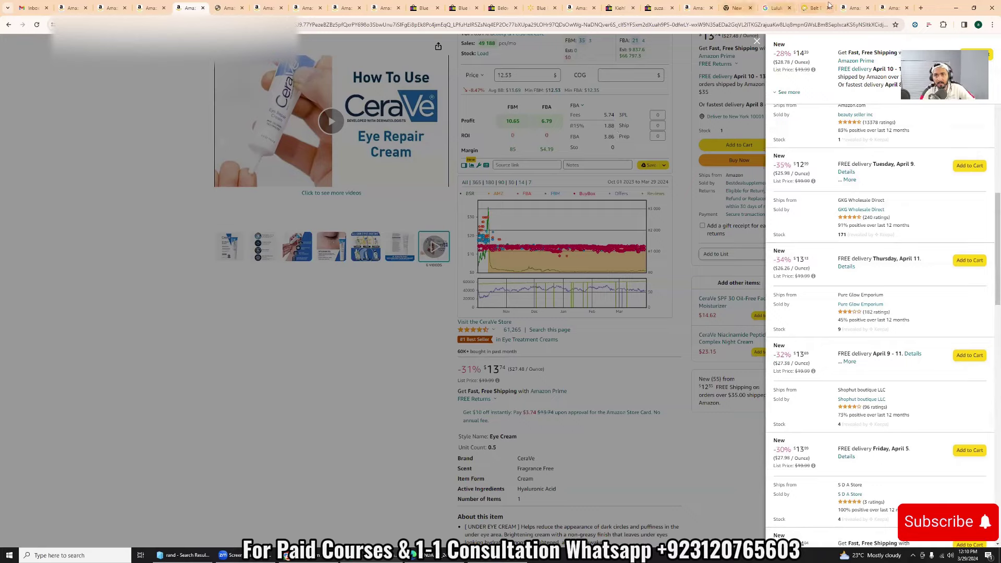
Open the CLUB DIVA BEAUTY storefront's product list from its seller page
{"action": "left_click", "coordinate": [852, 7]}
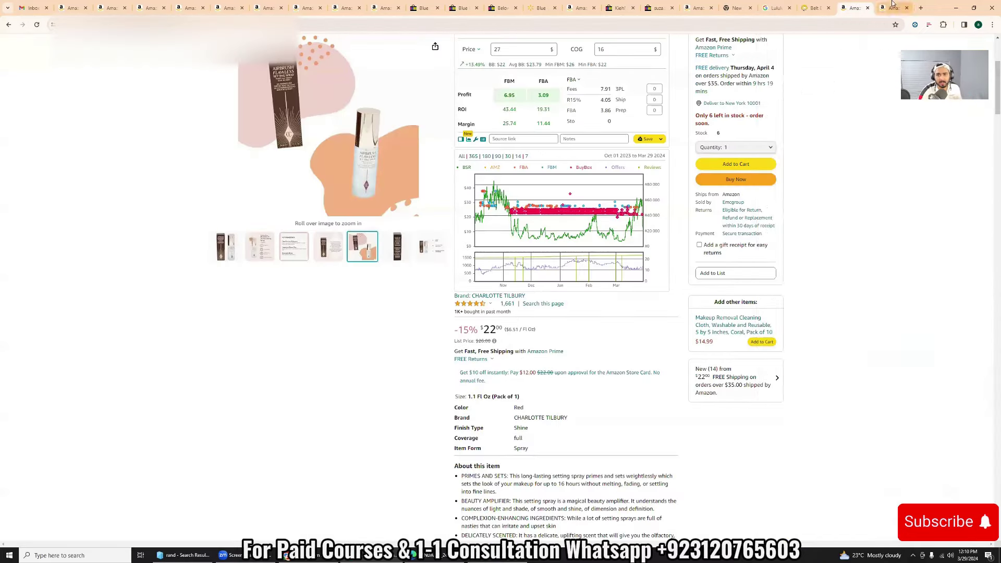
{"action": "left_click", "coordinate": [892, 7]}
{"action": "left_click", "coordinate": [295, 110]}
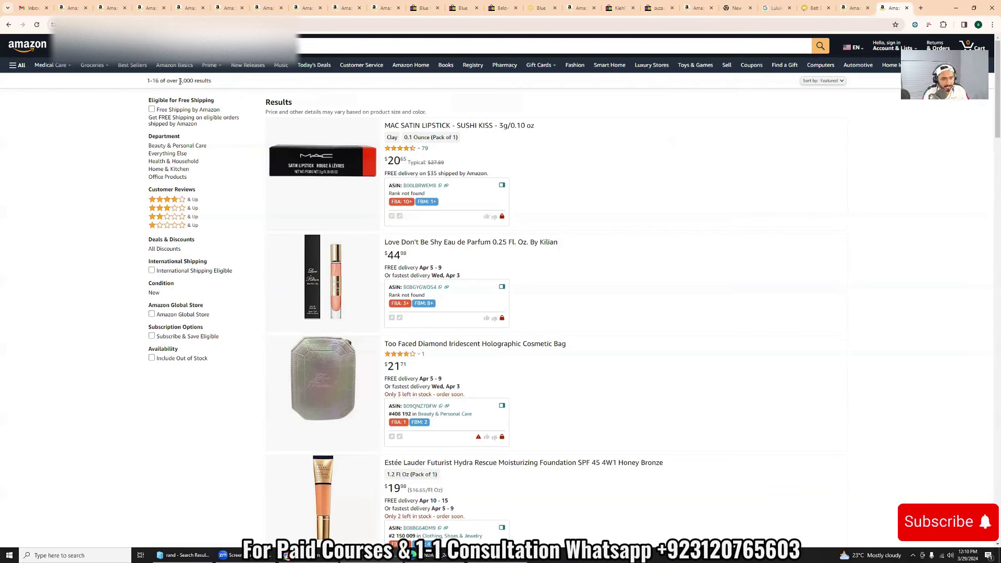
Browse the storefront's products and open the Estee Lauder Advanced Night Repair 1.7 Oz listing in a new tab
{"action": "mouse_move", "coordinate": [475, 126]}
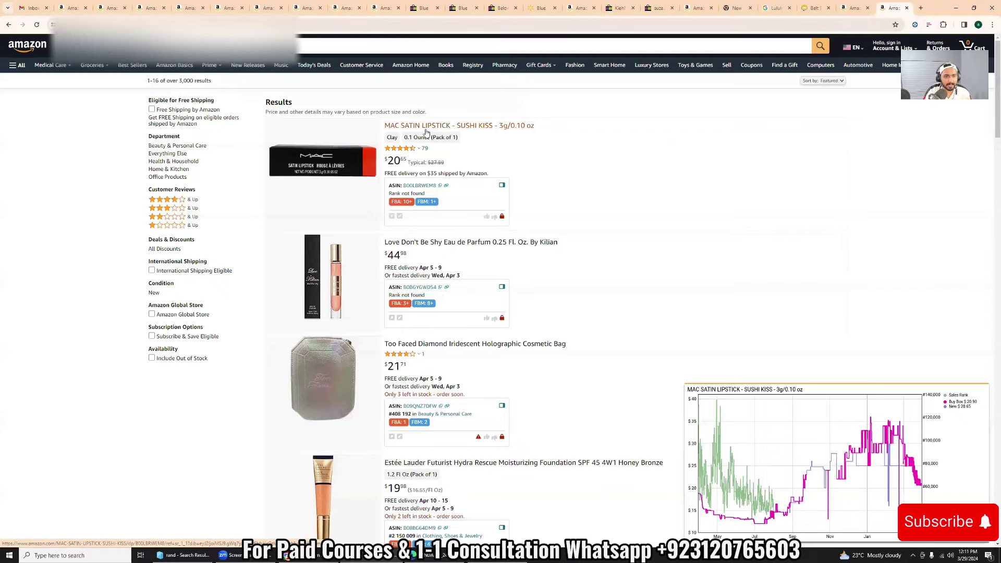
{"action": "mouse_move", "coordinate": [432, 306]}
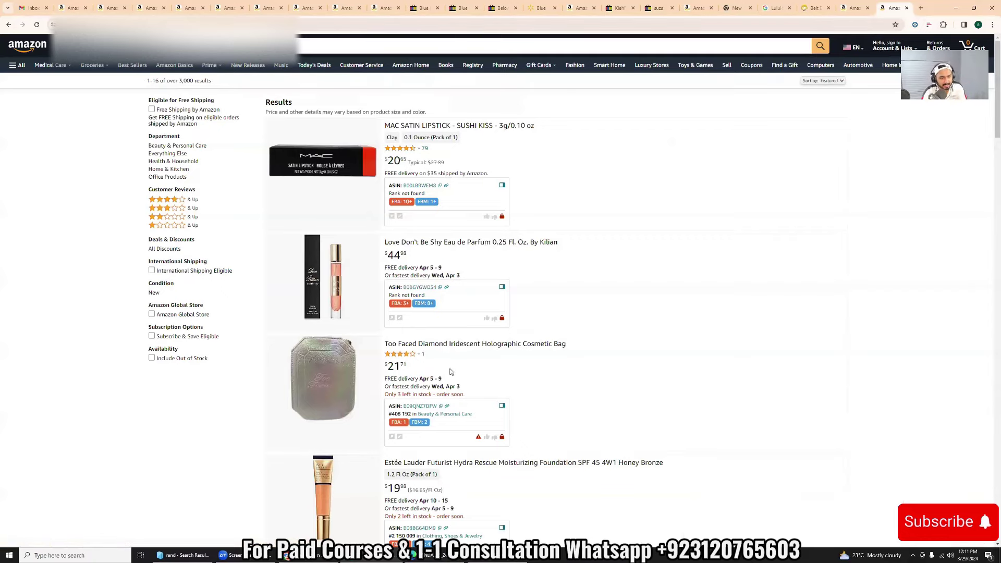
{"action": "scroll", "coordinate": [451, 372], "scroll_direction": "down", "scroll_amount": 15}
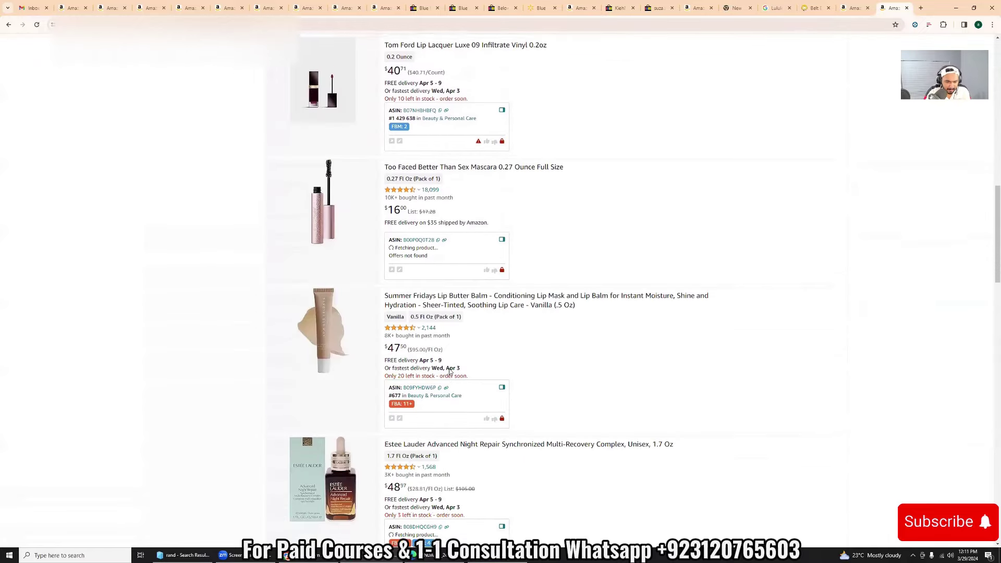
{"action": "scroll", "coordinate": [451, 371], "scroll_direction": "down", "scroll_amount": 3}
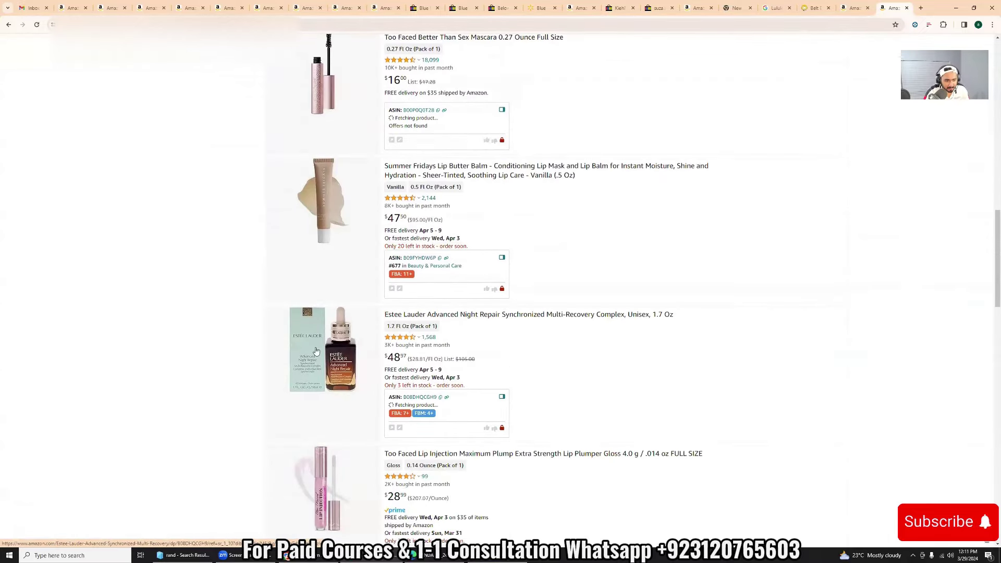
{"action": "right_click", "coordinate": [431, 314]}
{"action": "left_click", "coordinate": [480, 405]}
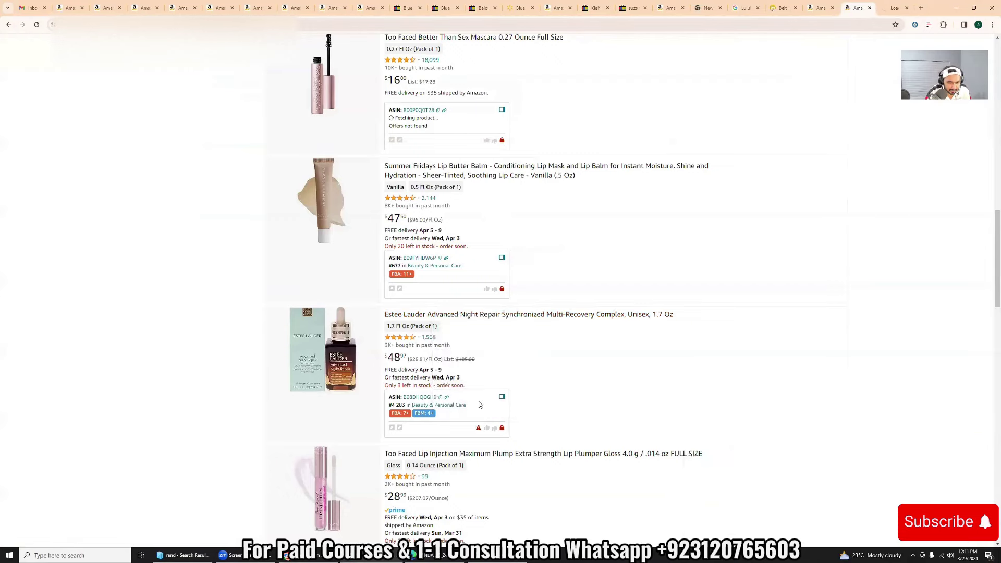
Open the Aveda Be Curly Enhancer 6.7-Ounce and MAC Prep + Prime Fix+ 100ml listings in new tabs
{"action": "scroll", "coordinate": [480, 405], "scroll_direction": "down", "scroll_amount": 10}
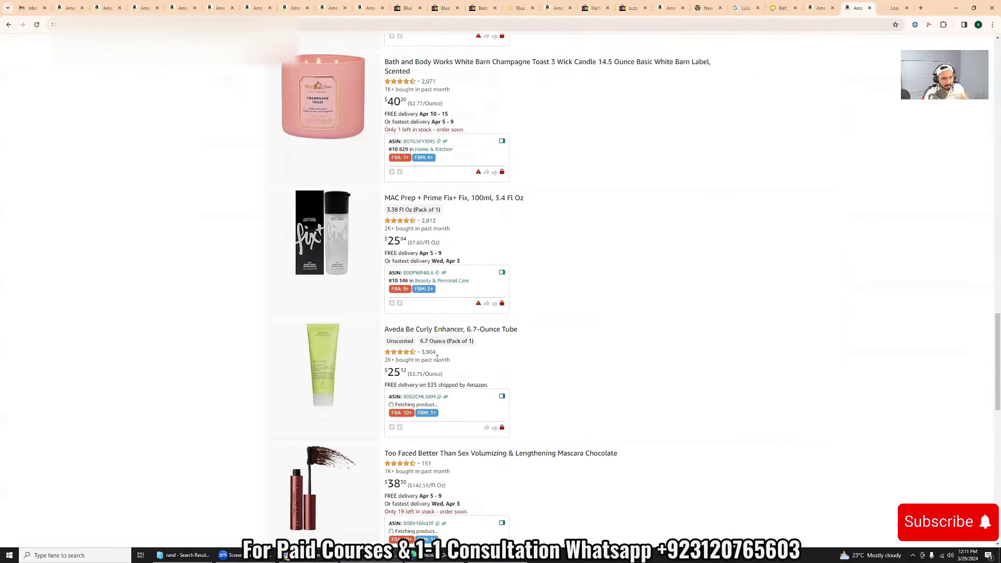
{"action": "right_click", "coordinate": [451, 332]}
{"action": "left_click", "coordinate": [465, 338]}
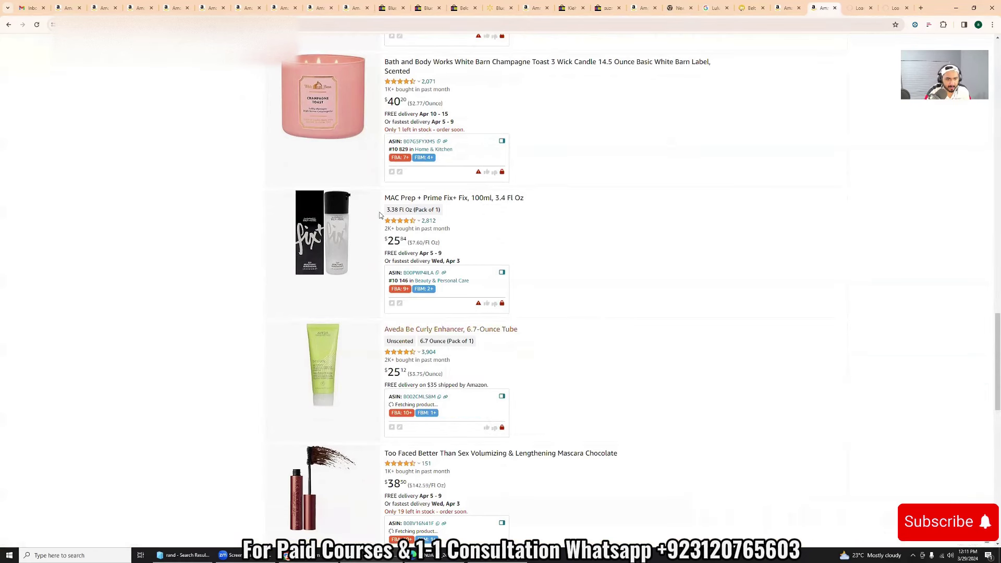
{"action": "right_click", "coordinate": [412, 198]}
{"action": "left_click", "coordinate": [427, 204]}
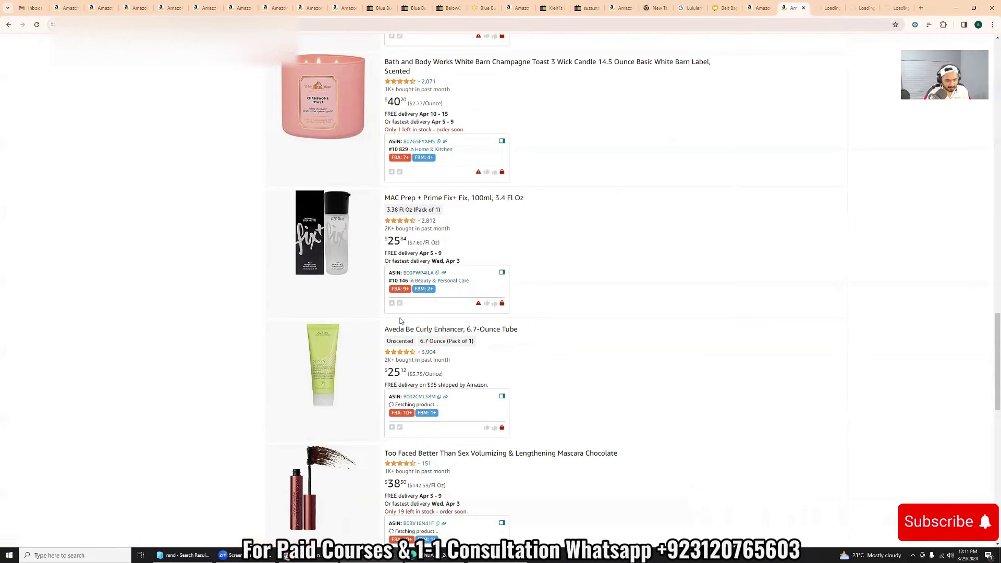
Open the The Ordinary Lactic Acid 5% + HA listing from the storefront's product list in a new tab
{"action": "scroll", "coordinate": [400, 321], "scroll_direction": "down", "scroll_amount": 5}
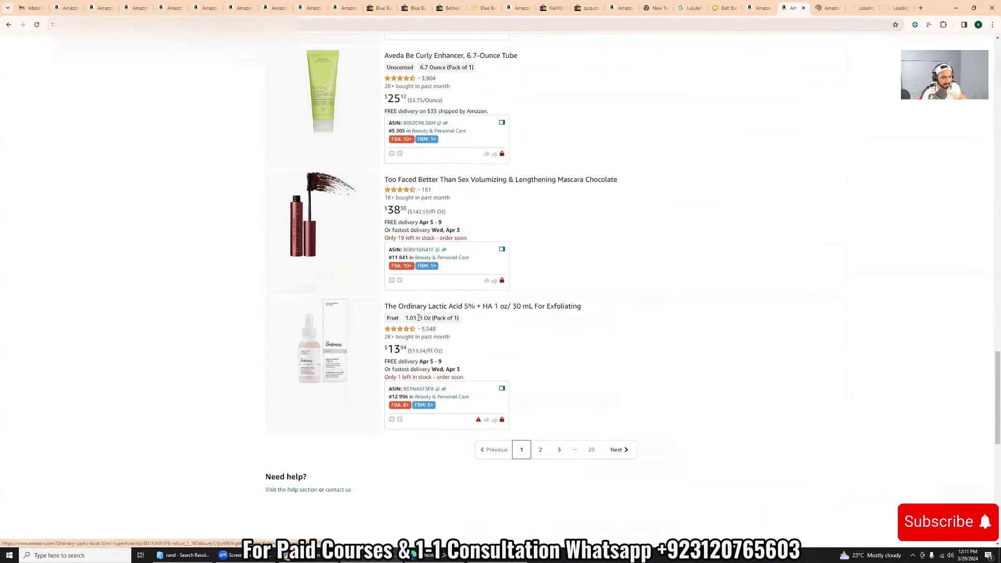
{"action": "right_click", "coordinate": [419, 306]}
{"action": "left_click", "coordinate": [434, 312]}
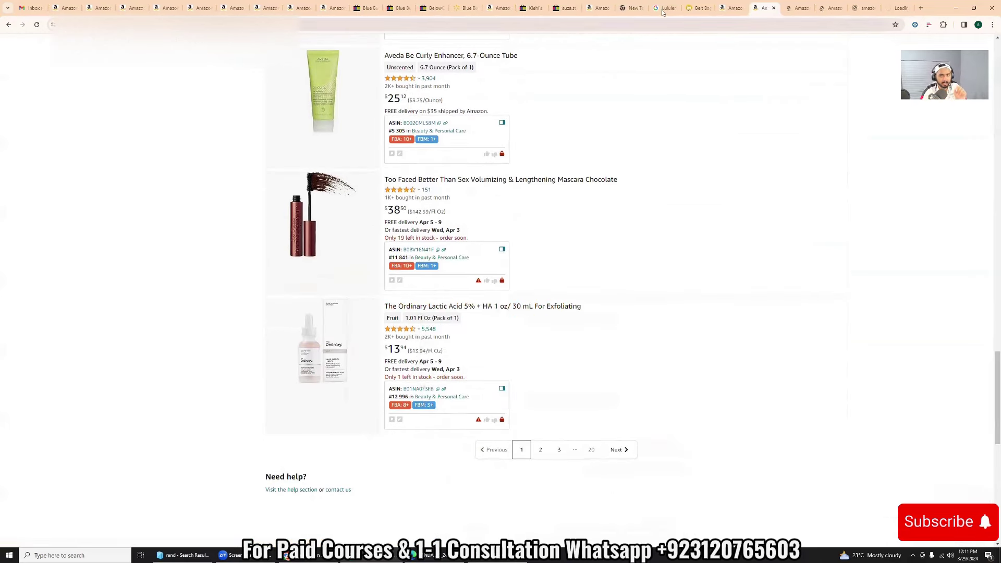
Check the Estee Lauder Advanced Night Repair listing's risk alert and sales rank, and show its history chart for 90 days
{"action": "left_click", "coordinate": [792, 6]}
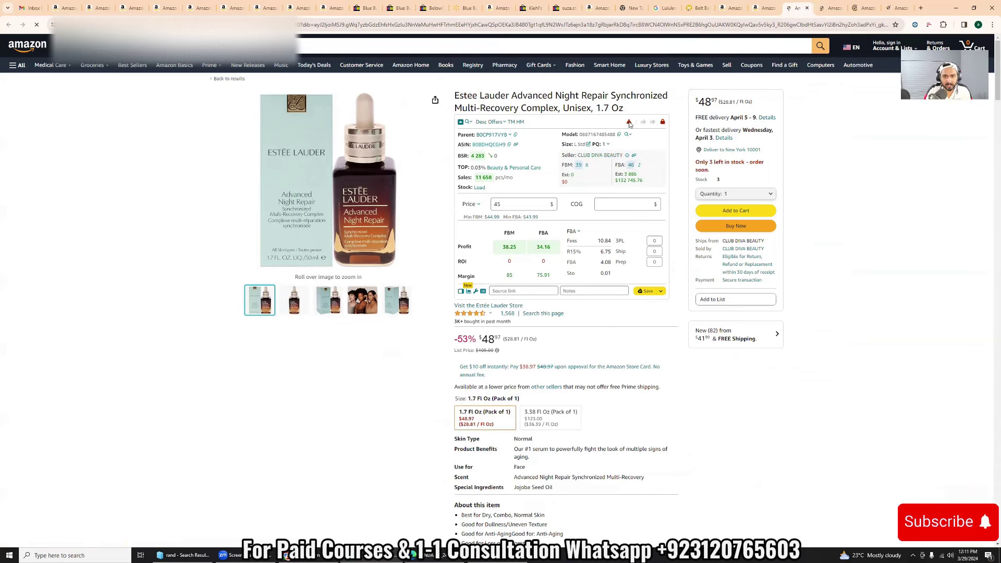
{"action": "mouse_move", "coordinate": [629, 123]}
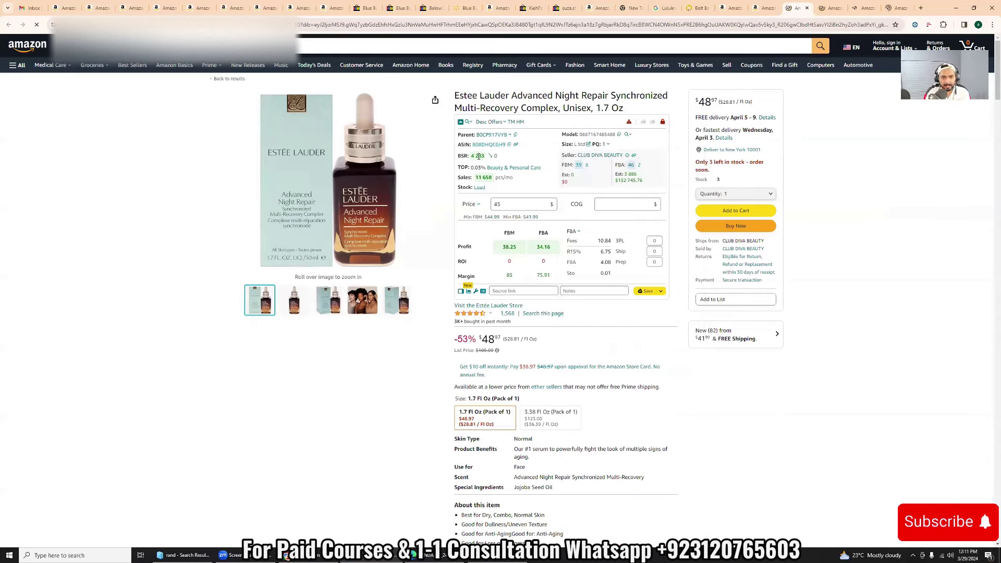
{"action": "mouse_move", "coordinate": [477, 156]}
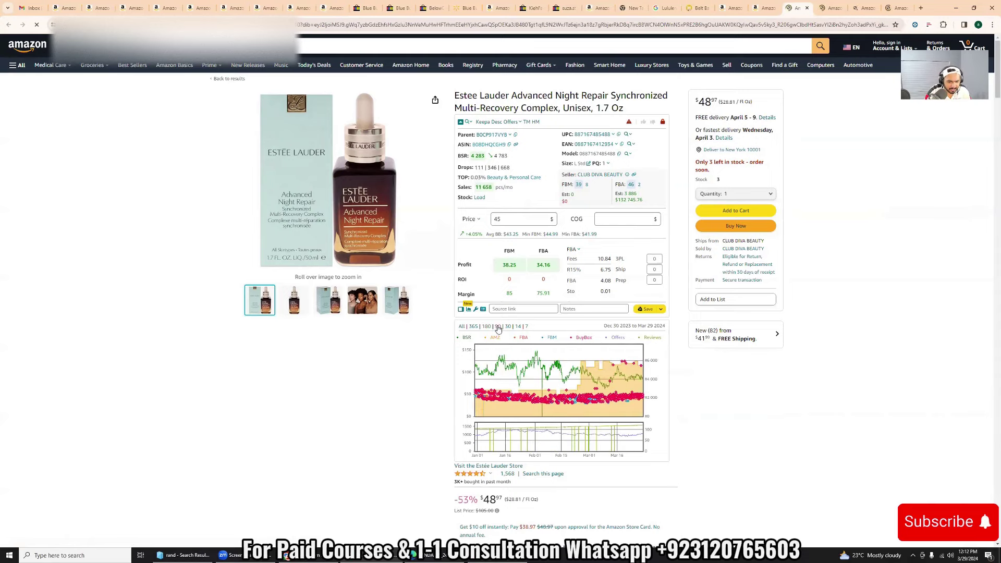
{"action": "left_click", "coordinate": [498, 326]}
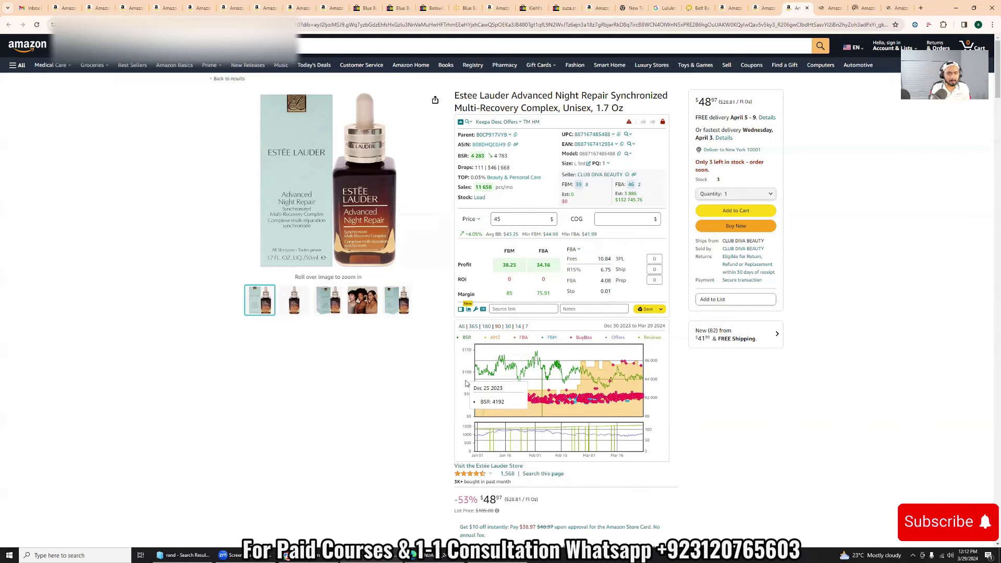
Review the other sellers' offers for the Estee Lauder serum, then close them and check the past-month purchases
{"action": "left_click", "coordinate": [738, 336]}
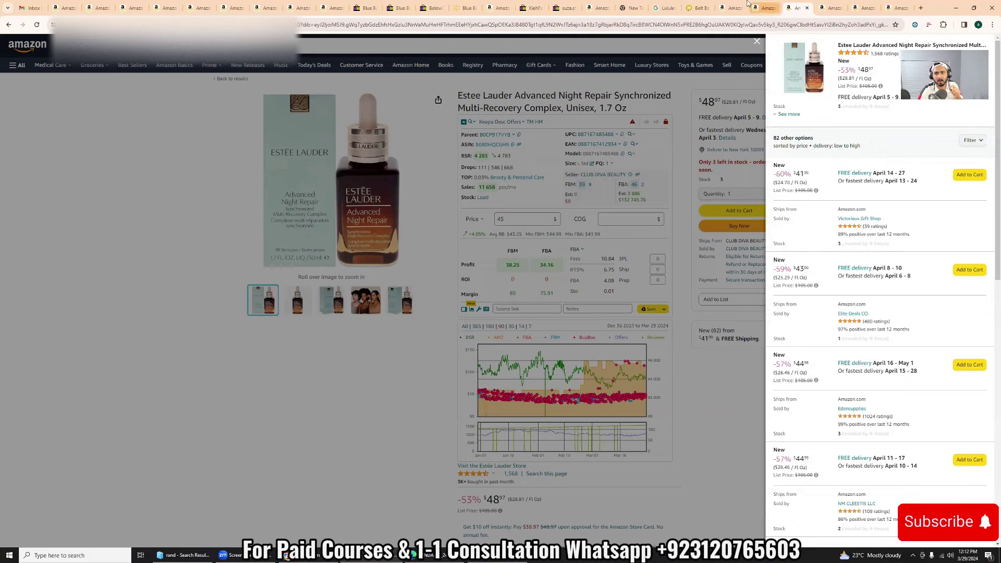
{"action": "left_click", "coordinate": [731, 7]}
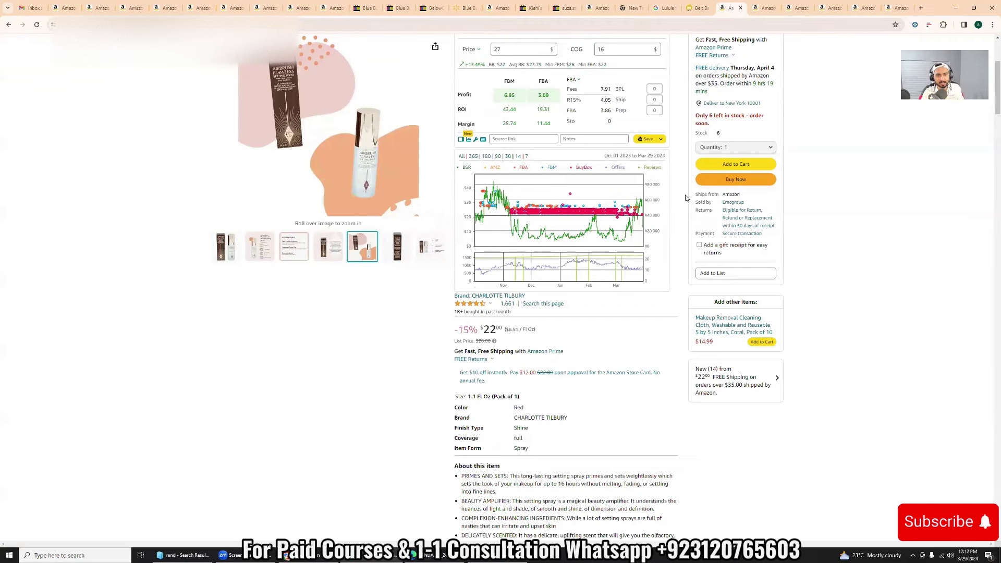
{"action": "left_click", "coordinate": [766, 7]}
{"action": "left_click", "coordinate": [799, 7]}
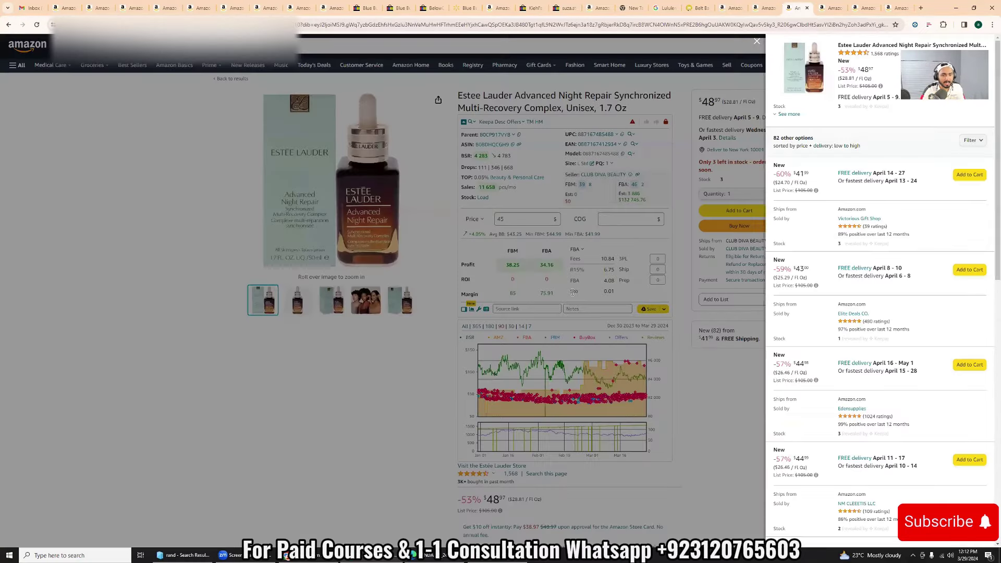
{"action": "left_click", "coordinate": [484, 397]}
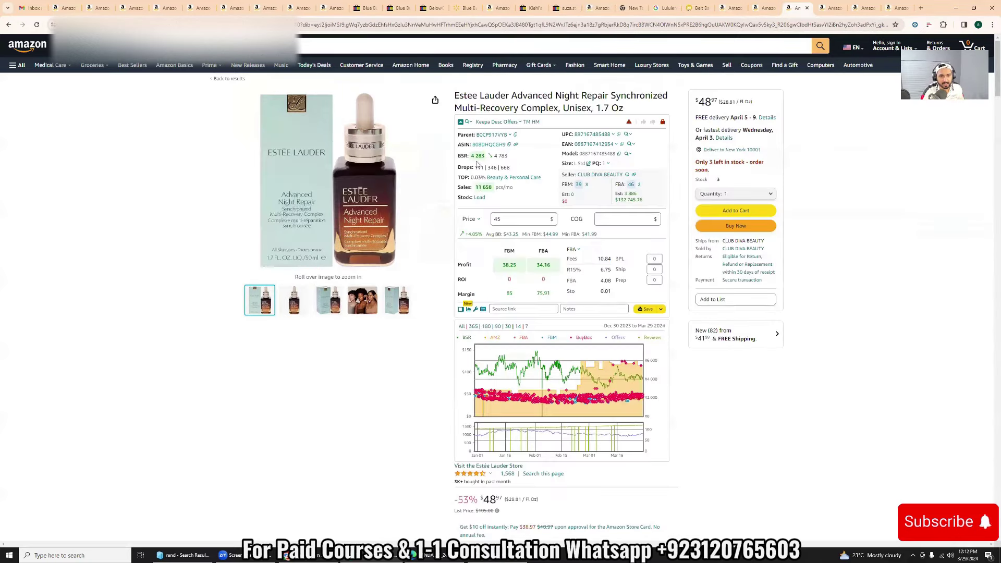
{"action": "scroll", "coordinate": [540, 350], "scroll_direction": "down", "scroll_amount": 2}
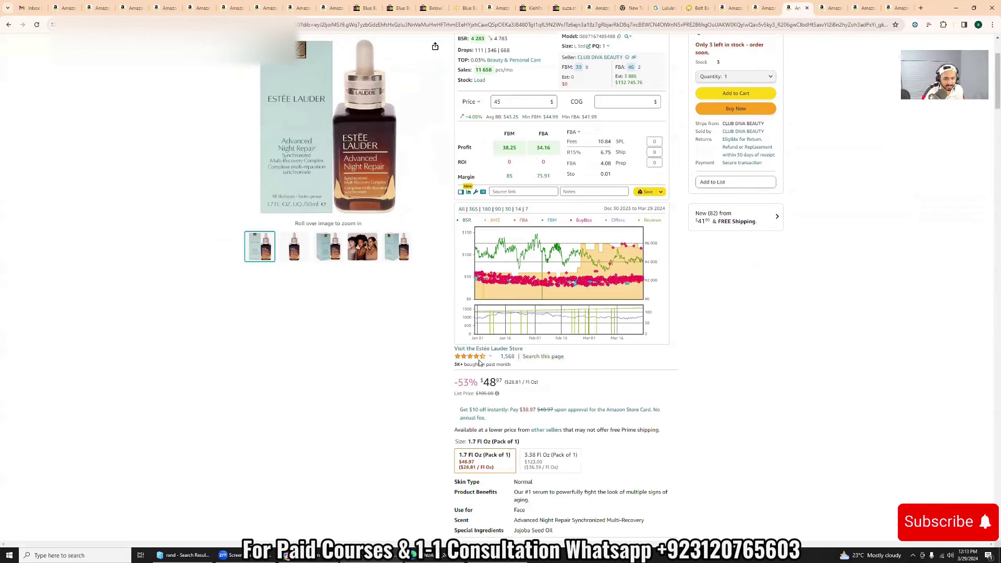
{"action": "mouse_move", "coordinate": [483, 365]}
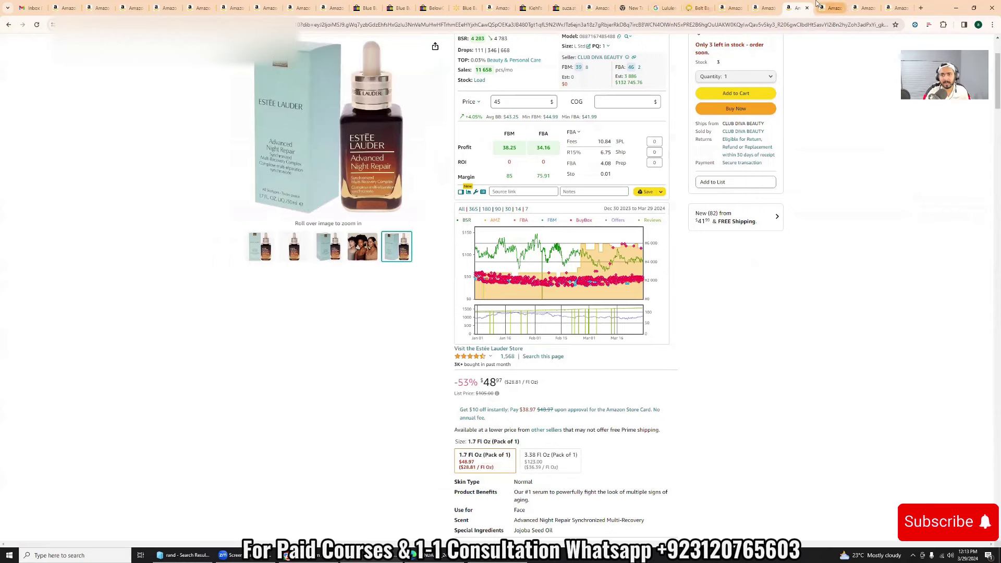
Review the Aveda Be Curly Enhancer listing with its history chart set to 90 days
{"action": "key", "text": "ctrl+Tab"}
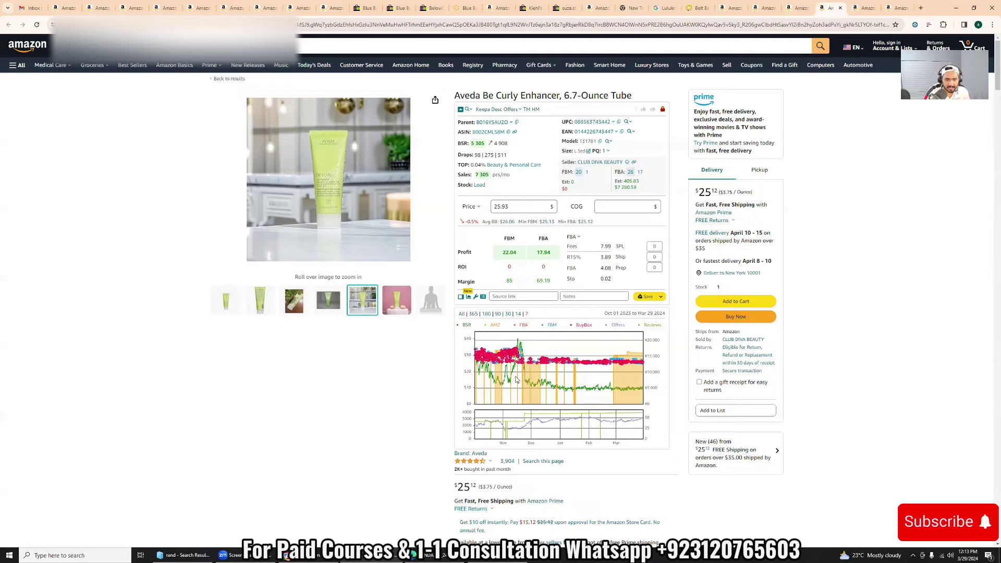
{"action": "scroll", "coordinate": [501, 245], "scroll_direction": "down", "scroll_amount": 2}
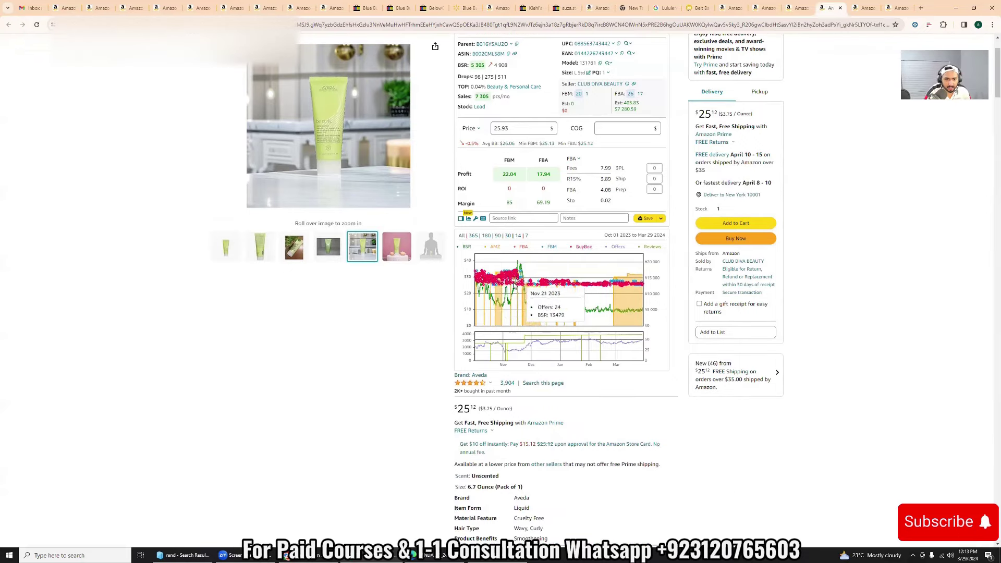
{"action": "left_click", "coordinate": [496, 236]}
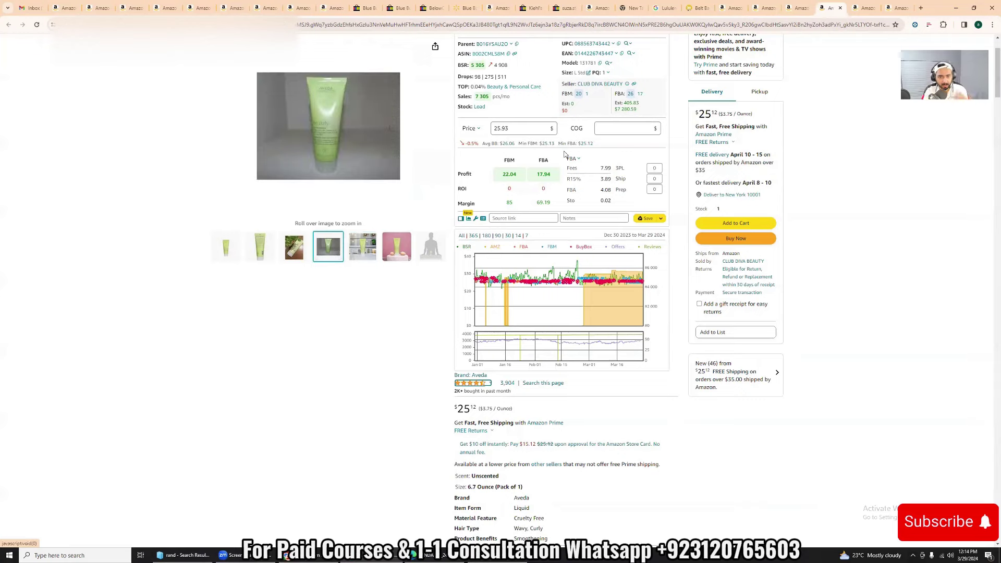
Check the MAC Prep + Prime Fix+ listing's risk alert and show its history chart for 90 days
{"action": "key", "text": "ctrl+Tab"}
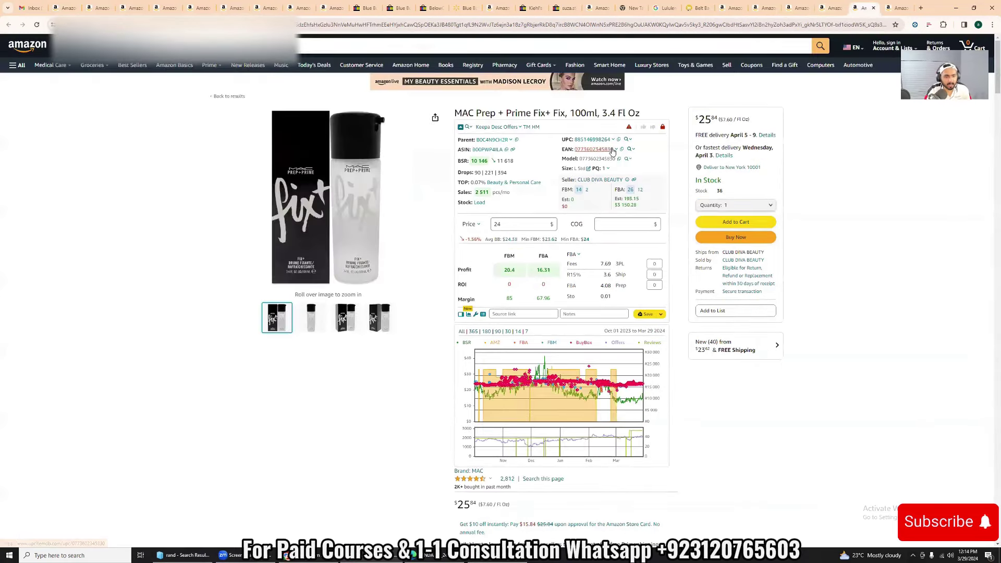
{"action": "mouse_move", "coordinate": [630, 128]}
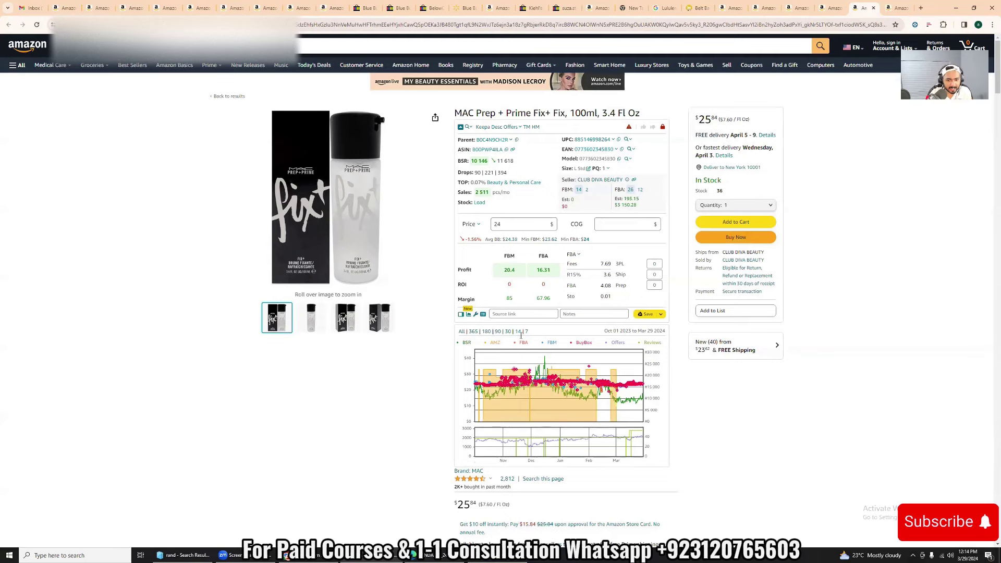
{"action": "left_click", "coordinate": [495, 331]}
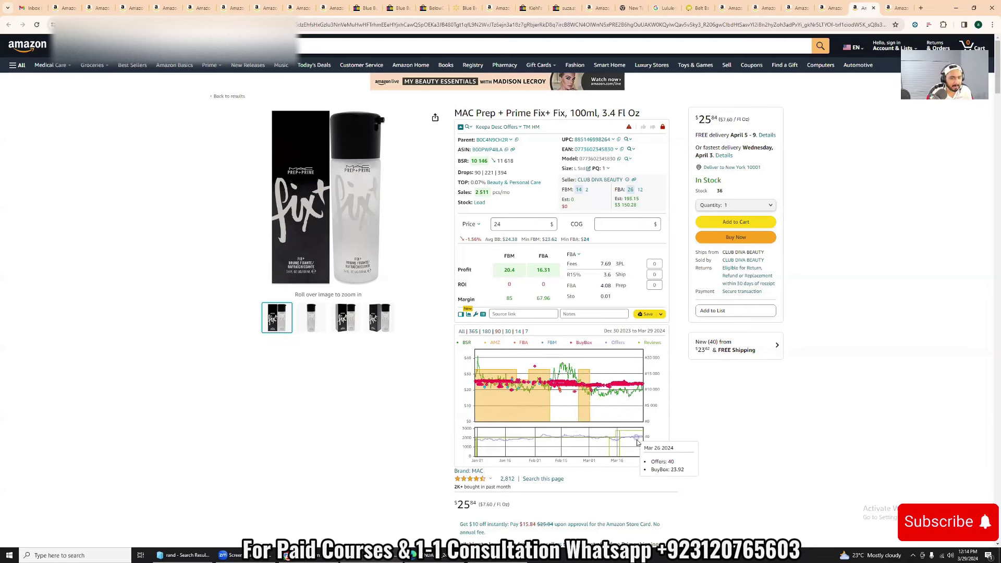
Find the open Lululemon Everywhere Belt Bag listing and examine its offer history over 90 days
{"action": "left_click", "coordinate": [131, 7]}
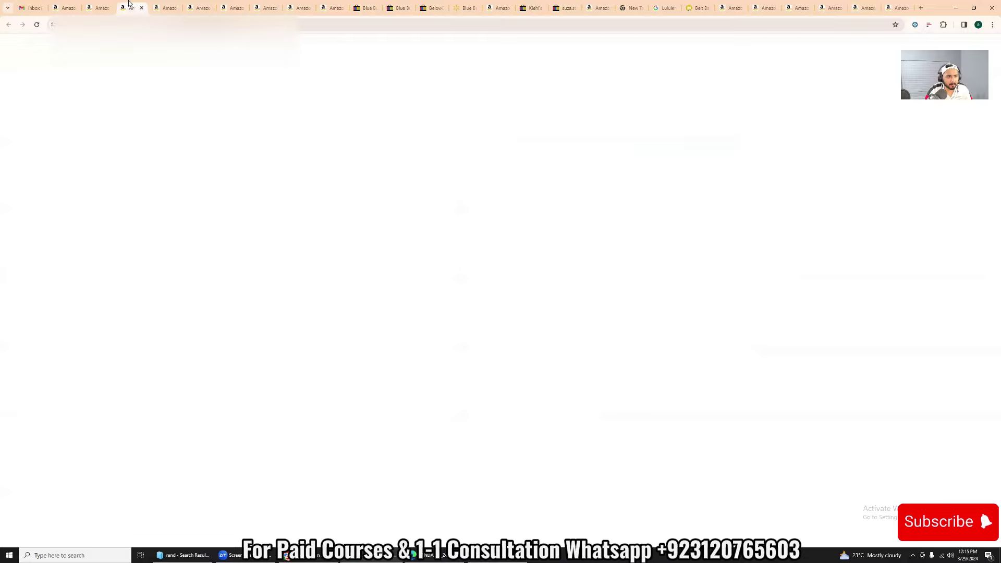
{"action": "left_click", "coordinate": [163, 8]}
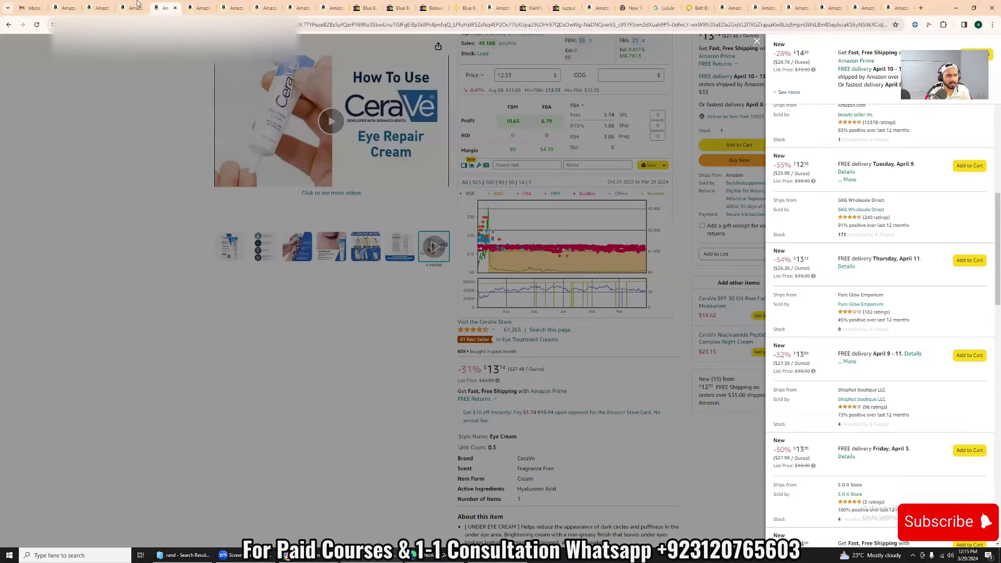
{"action": "left_click", "coordinate": [87, 6]}
{"action": "left_click", "coordinate": [167, 6]}
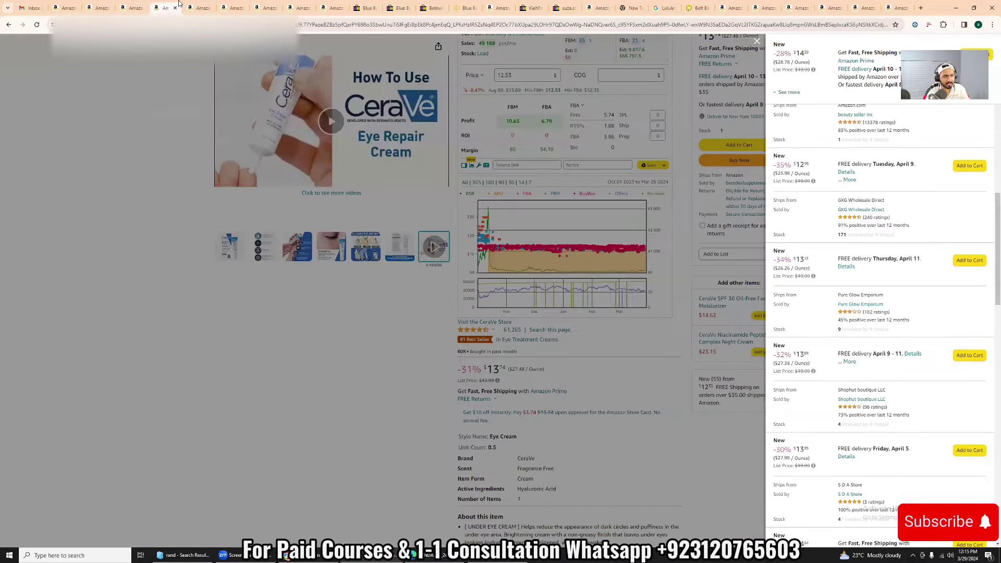
{"action": "left_click", "coordinate": [201, 7]}
{"action": "left_click", "coordinate": [237, 6]}
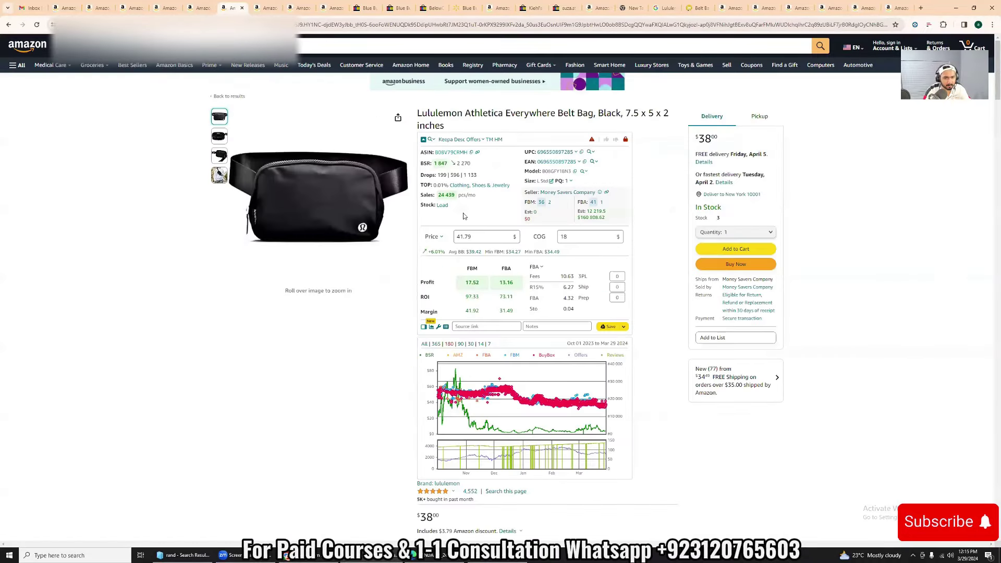
{"action": "left_click", "coordinate": [460, 344]}
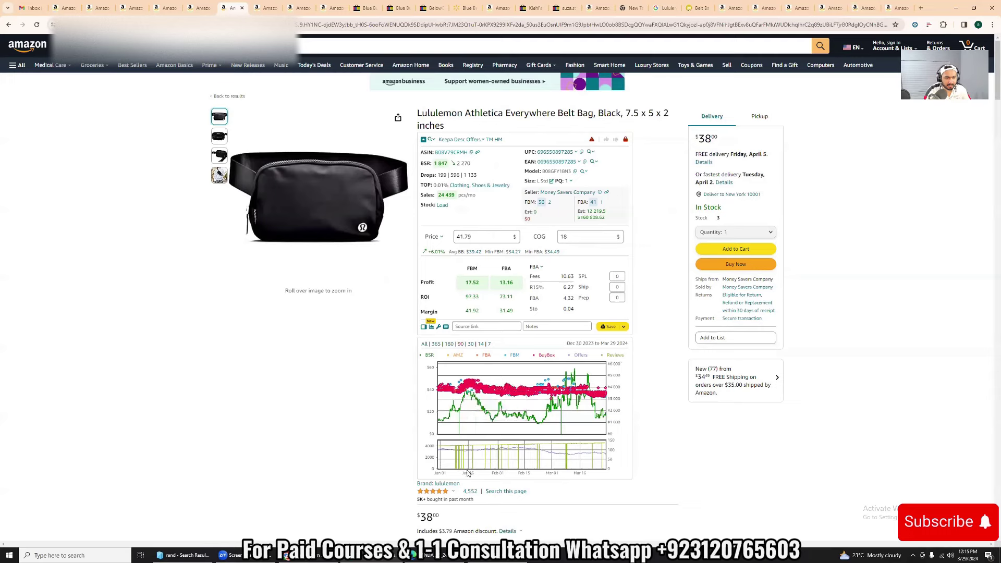
{"action": "mouse_move", "coordinate": [468, 458]}
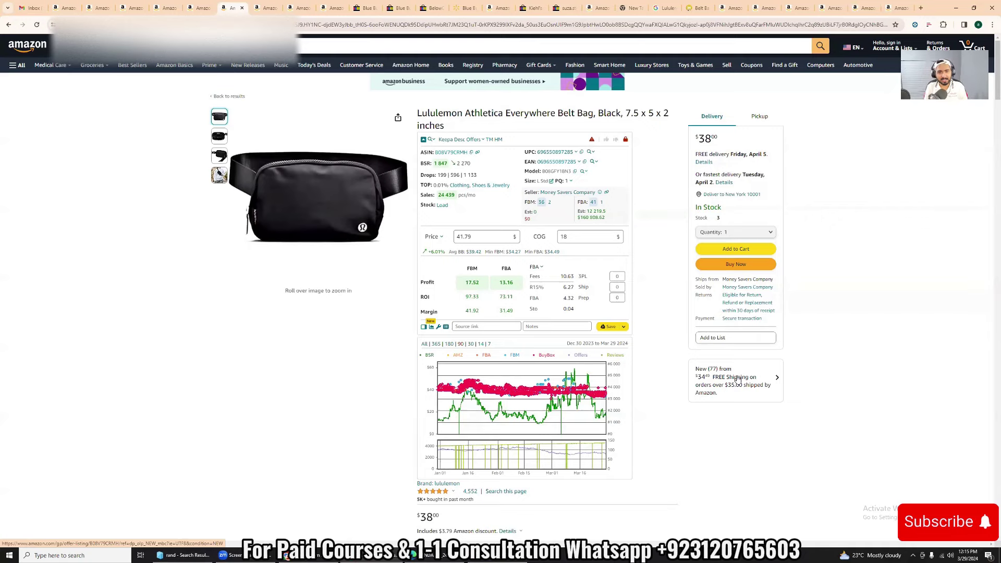
Compare the Aveda and MAC history charts, and check the risk alert on the The Ordinary Lactic Acid listing
{"action": "left_click", "coordinate": [796, 8]}
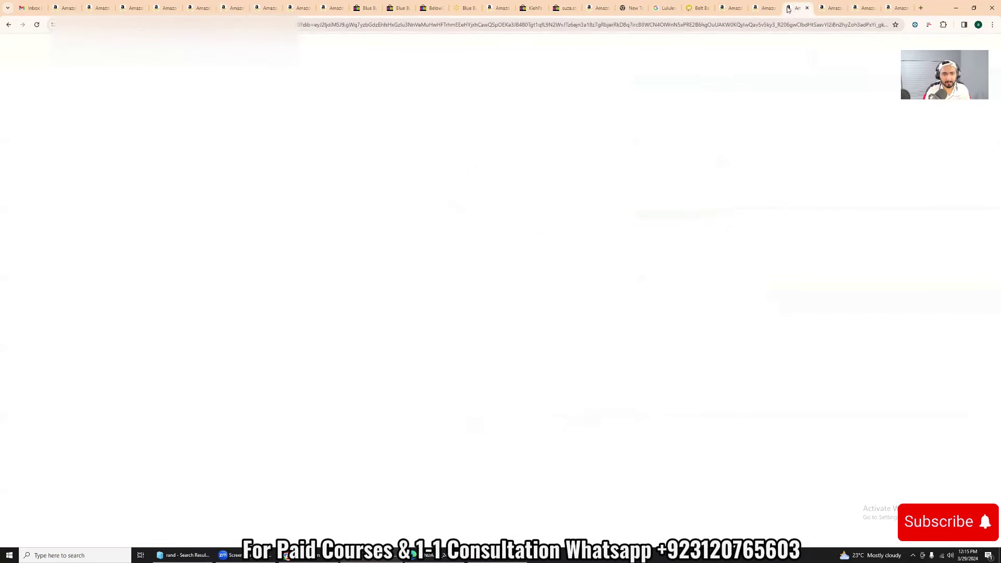
{"action": "left_click", "coordinate": [829, 4]}
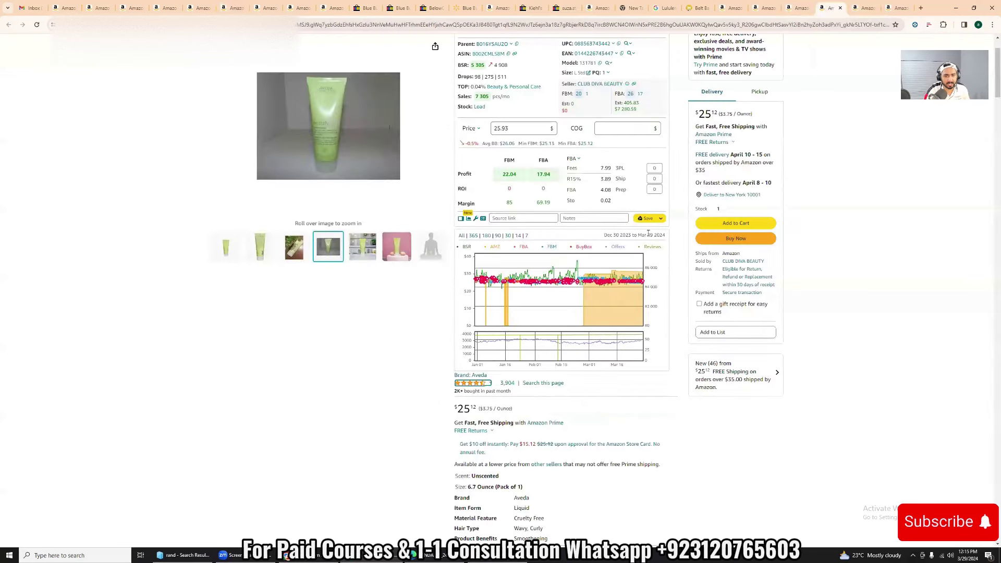
{"action": "mouse_move", "coordinate": [479, 348]}
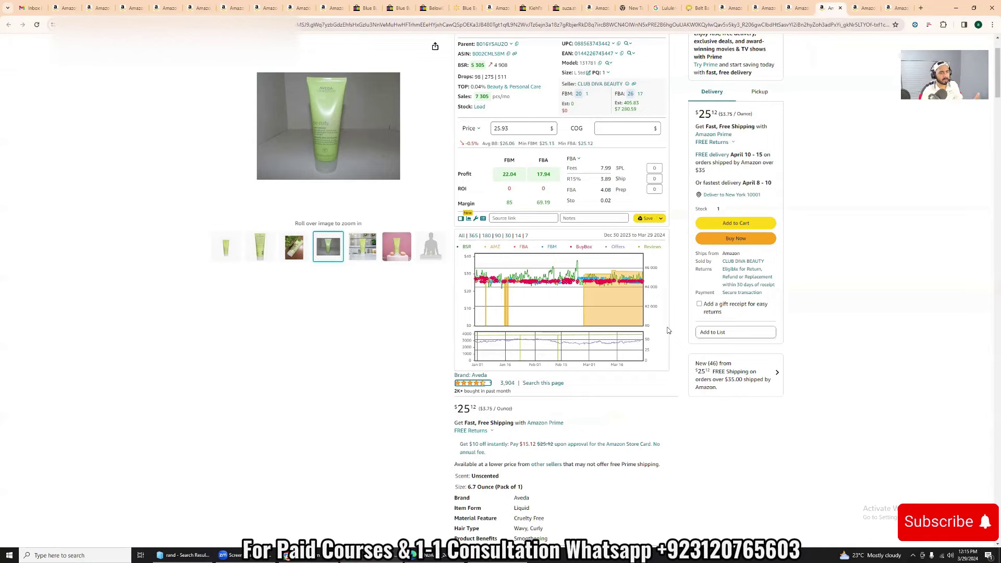
{"action": "left_click", "coordinate": [857, 6]}
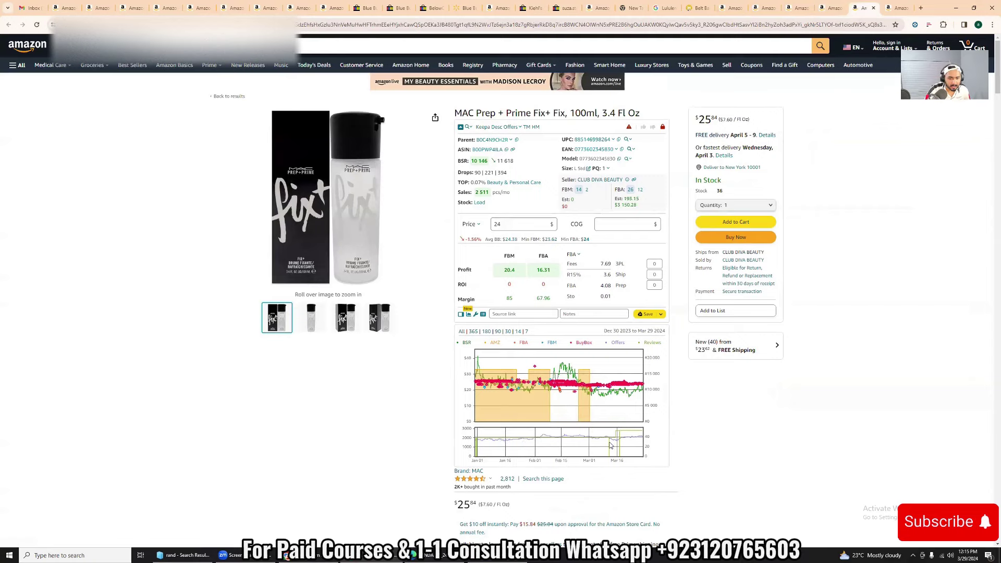
{"action": "left_click", "coordinate": [884, 5]}
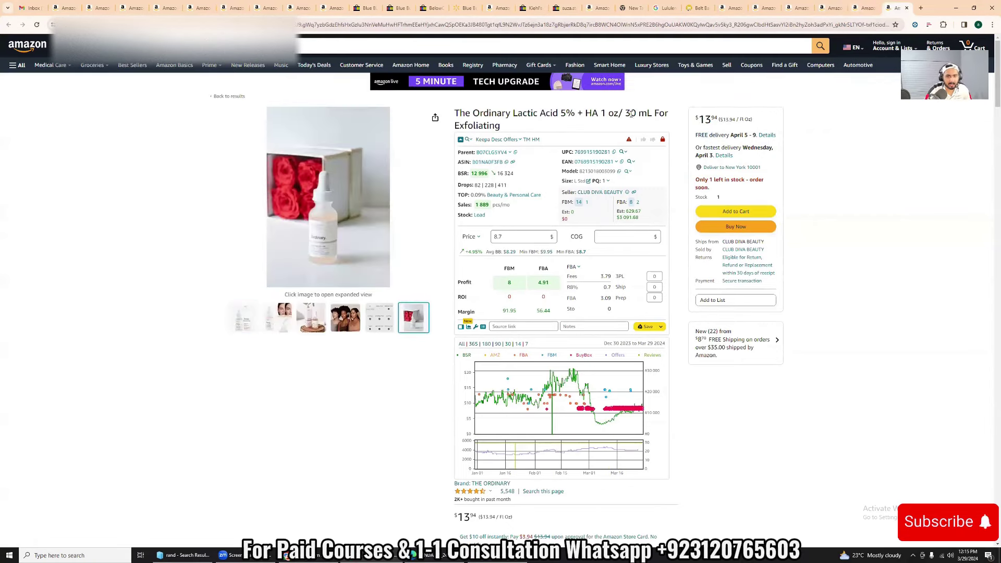
{"action": "mouse_move", "coordinate": [629, 141]}
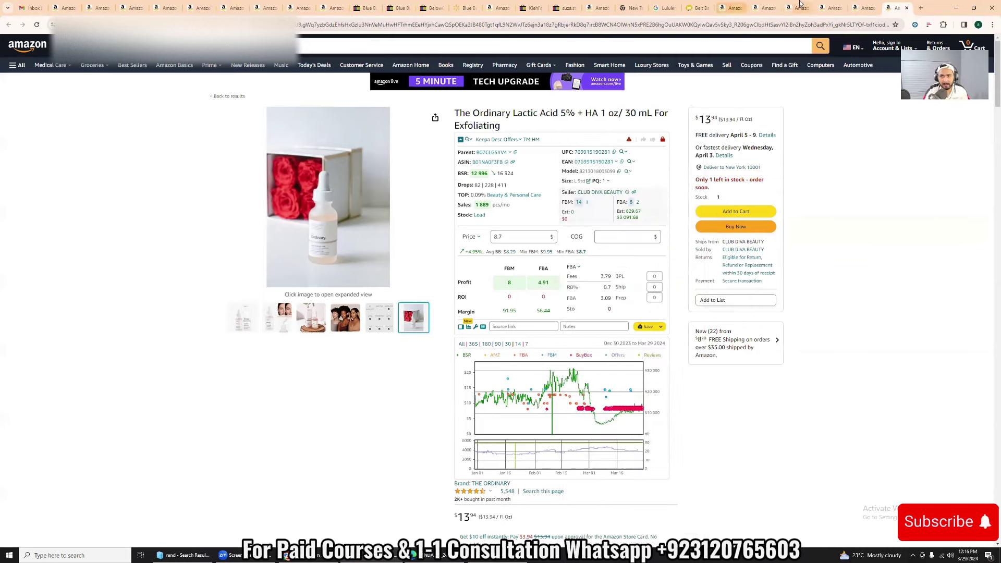
Recheck the MAC listing's high-risk alert details and return to the Estee Lauder Advanced Night Repair listing
{"action": "left_click", "coordinate": [765, 4]}
{"action": "left_click", "coordinate": [784, 5]}
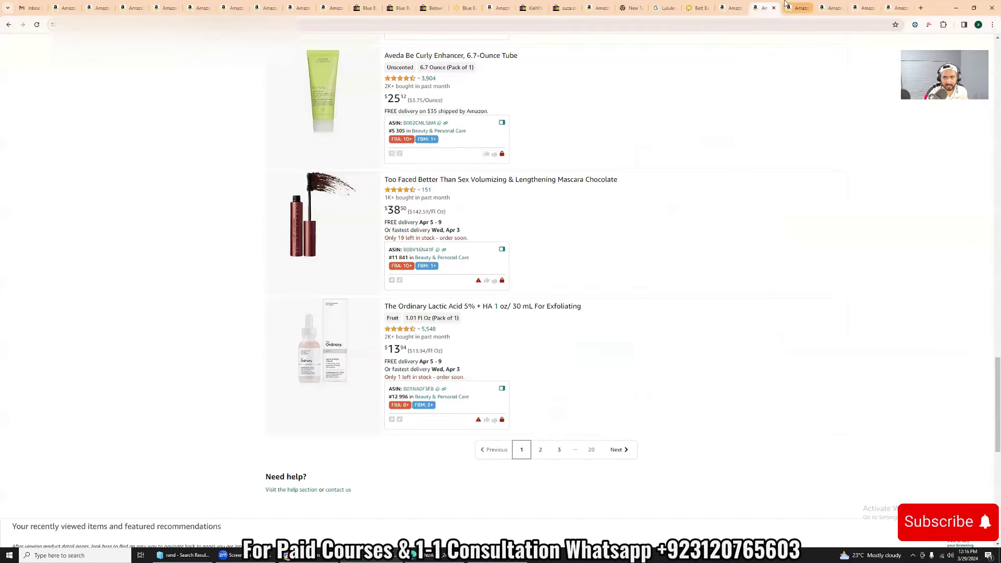
{"action": "left_click", "coordinate": [822, 6]}
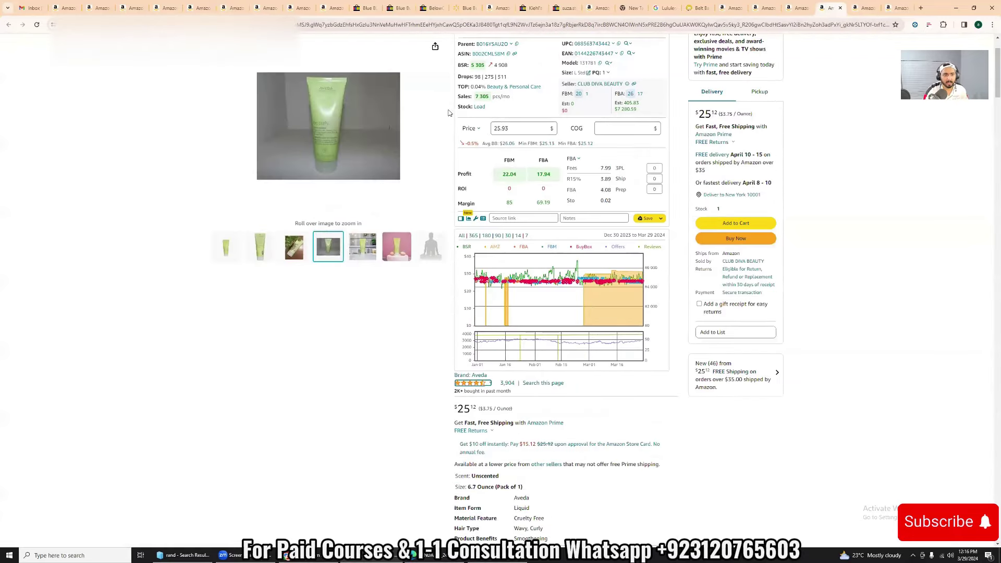
{"action": "left_click", "coordinate": [854, 6]}
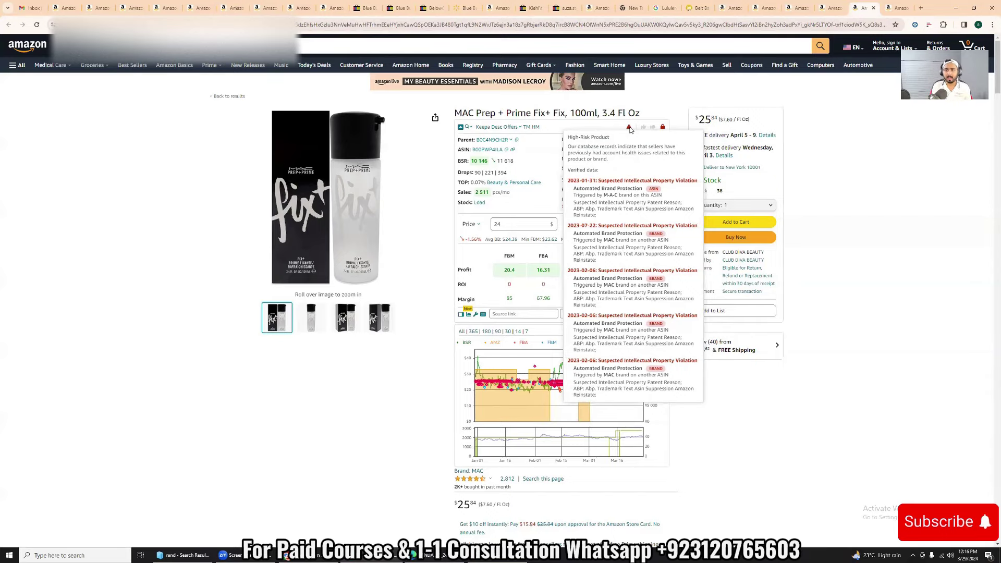
{"action": "left_click", "coordinate": [830, 8]}
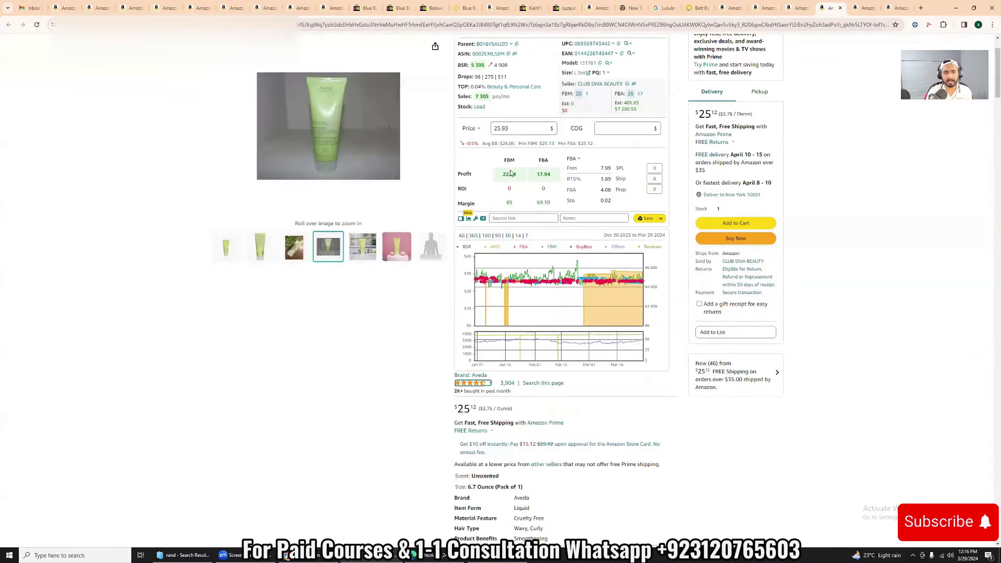
{"action": "left_click", "coordinate": [791, 7]}
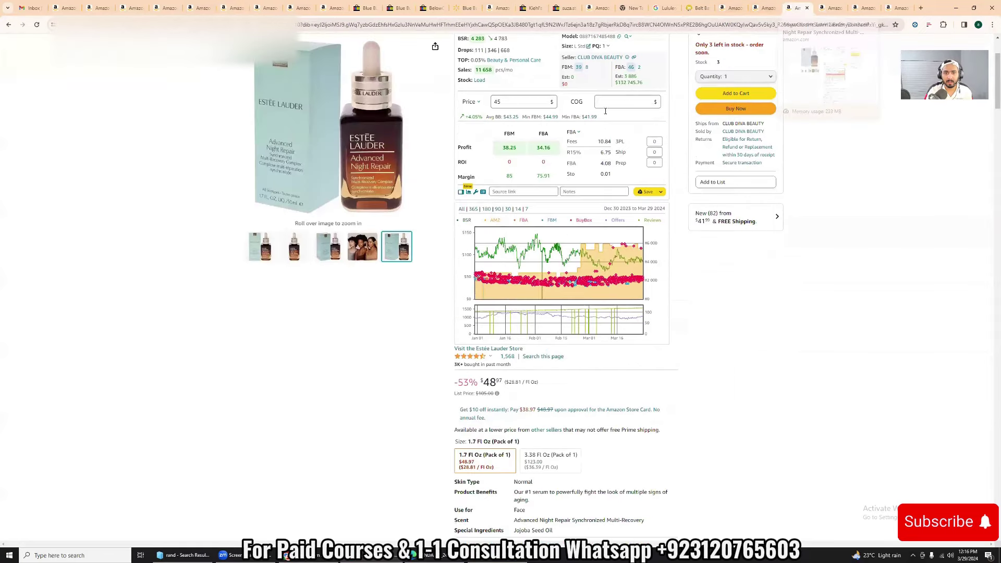
Check the Estee Lauder listing's high-risk alert, and review the Aveda, MAC and The Ordinary Lactic Acid listings
{"action": "scroll", "coordinate": [618, 146], "scroll_direction": "up", "scroll_amount": 2}
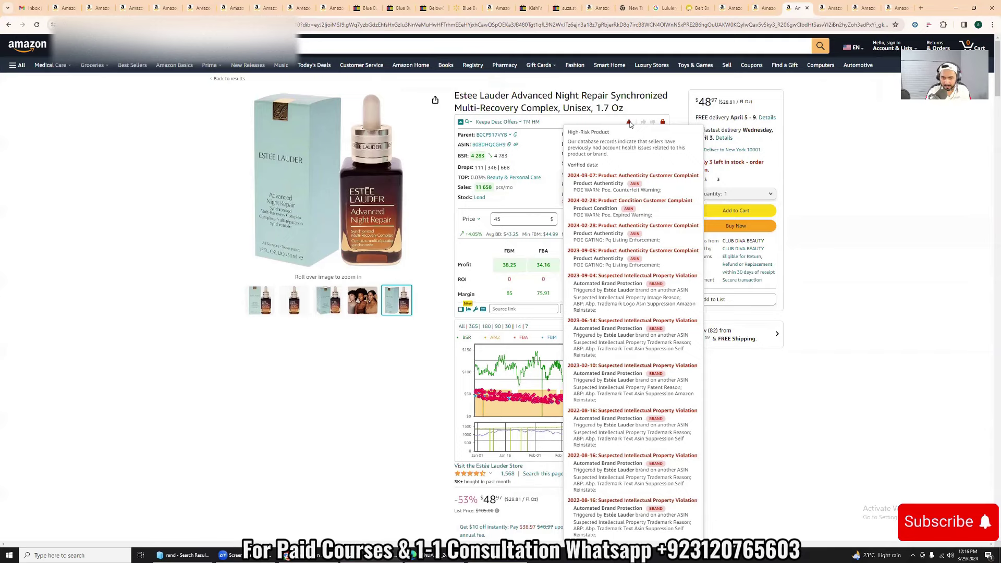
{"action": "left_click", "coordinate": [824, 6]}
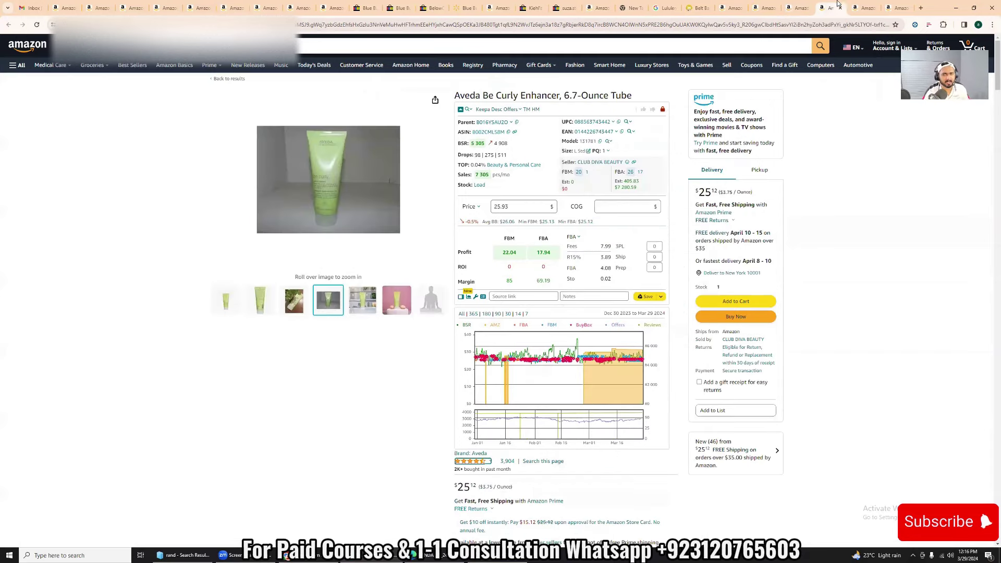
{"action": "left_click", "coordinate": [863, 6]}
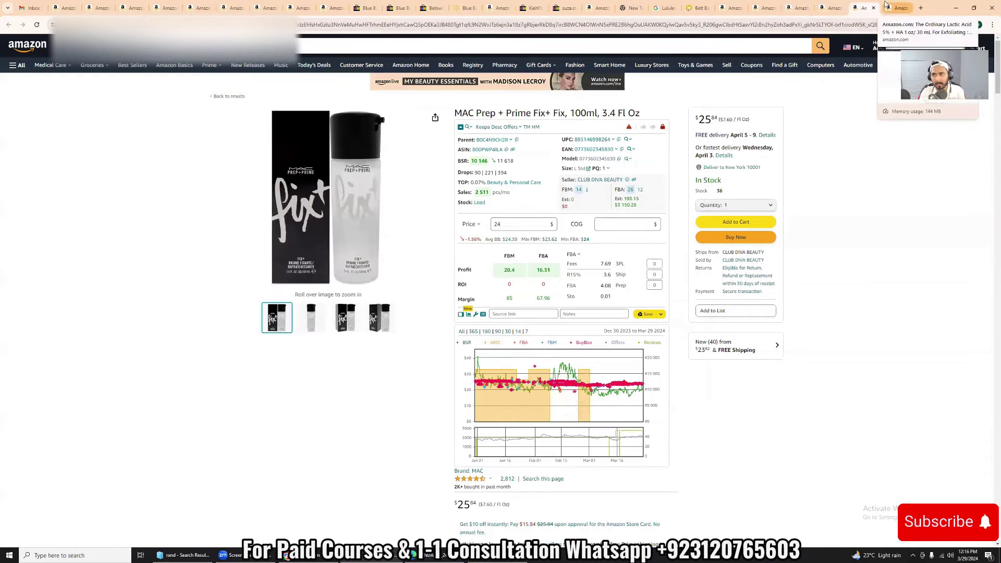
{"action": "left_click", "coordinate": [885, 6]}
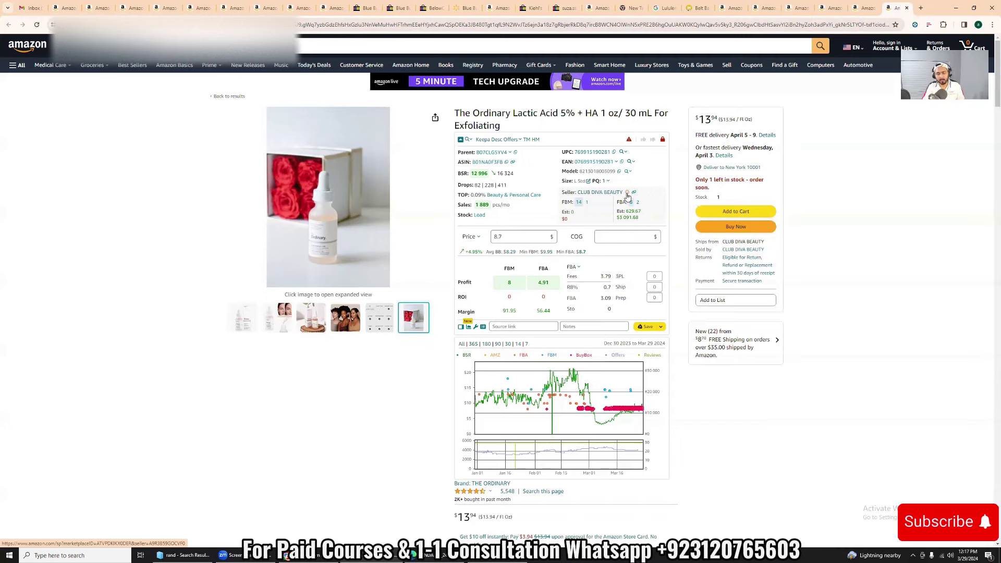
Revisit the Estee Lauder listing and bring up the MAC Prep + Prime Fix+ listing again
{"action": "left_click", "coordinate": [832, 8]}
{"action": "left_click", "coordinate": [800, 8]}
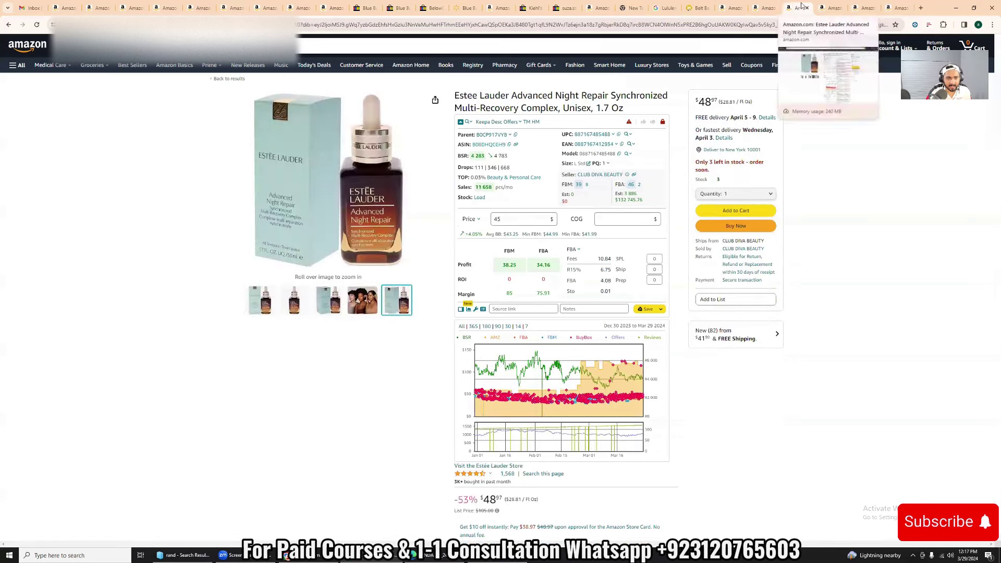
{"action": "left_click", "coordinate": [769, 7]}
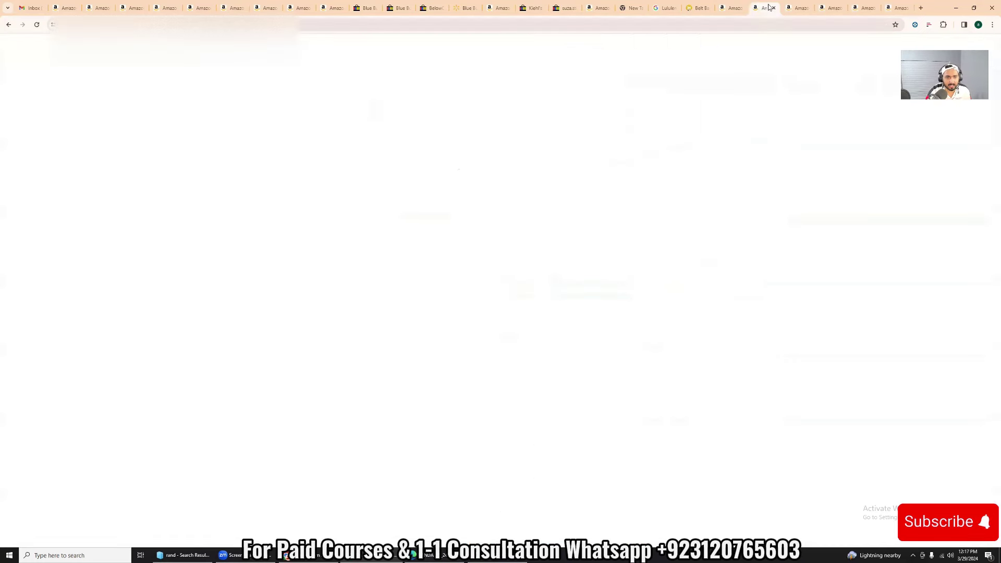
{"action": "left_click", "coordinate": [861, 8]}
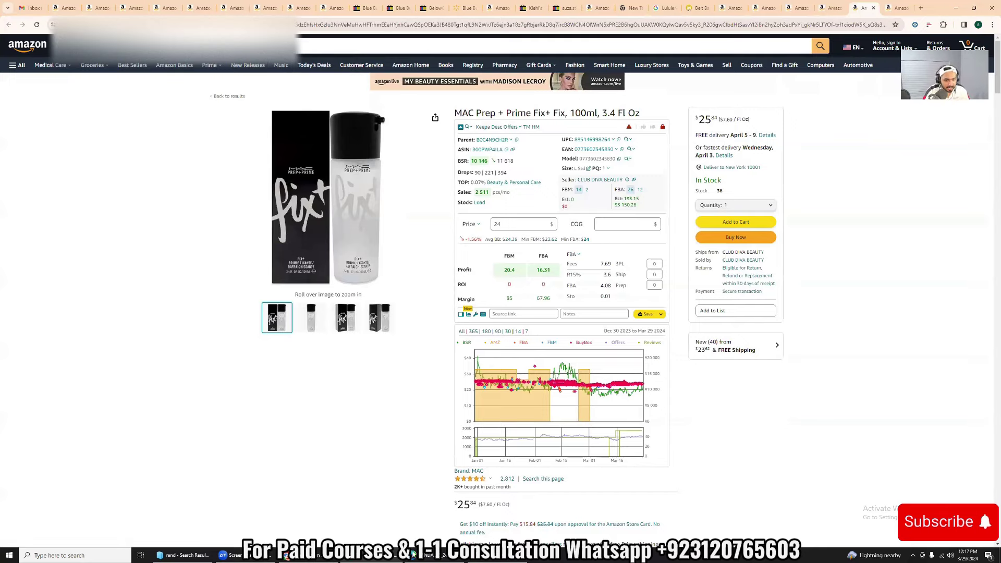
Show the Complete Course Outlines slide in PowerPoint and return to the MAC listing in the browser
{"action": "mouse_move", "coordinate": [497, 555]}
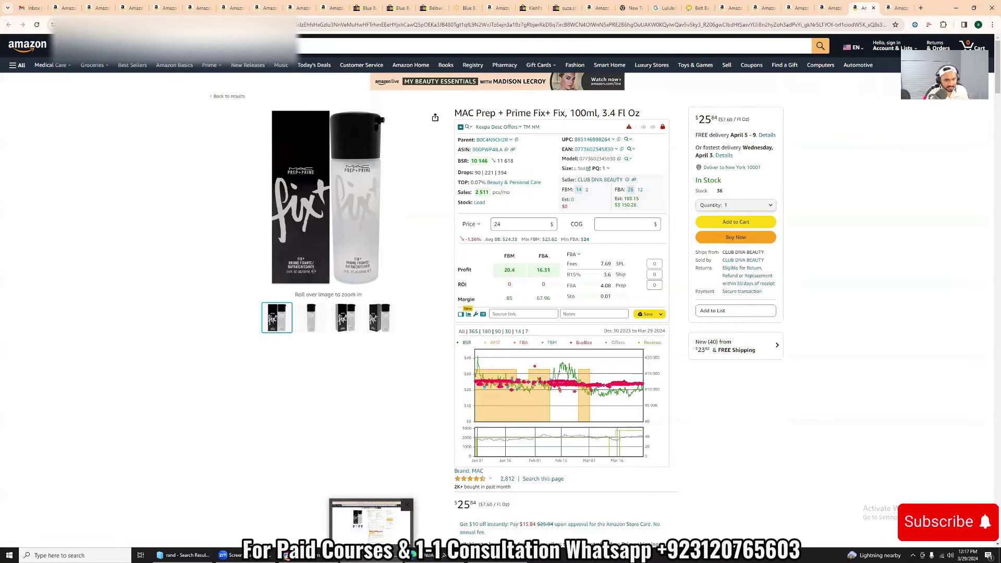
{"action": "left_click", "coordinate": [447, 520]}
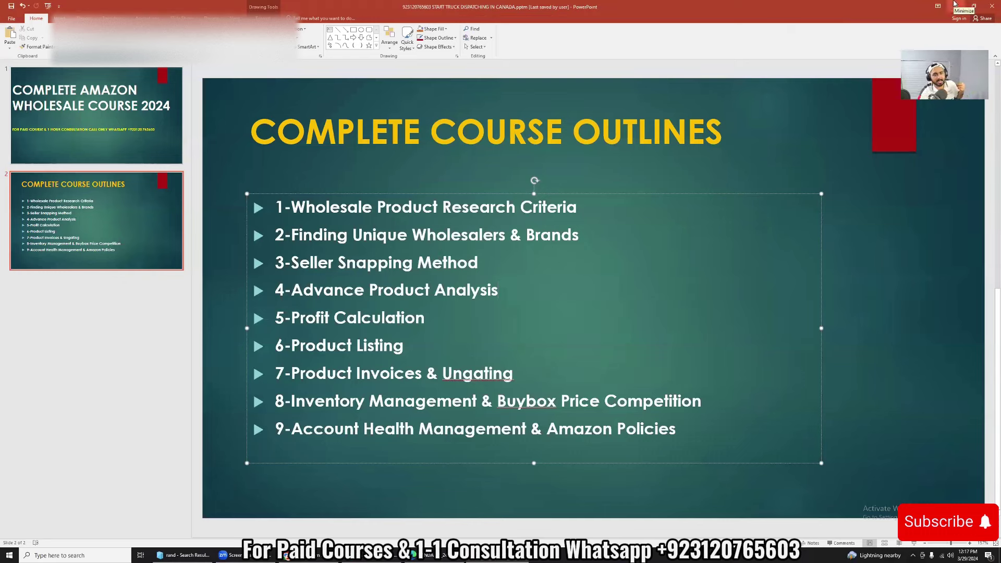
{"action": "left_click", "coordinate": [955, 5]}
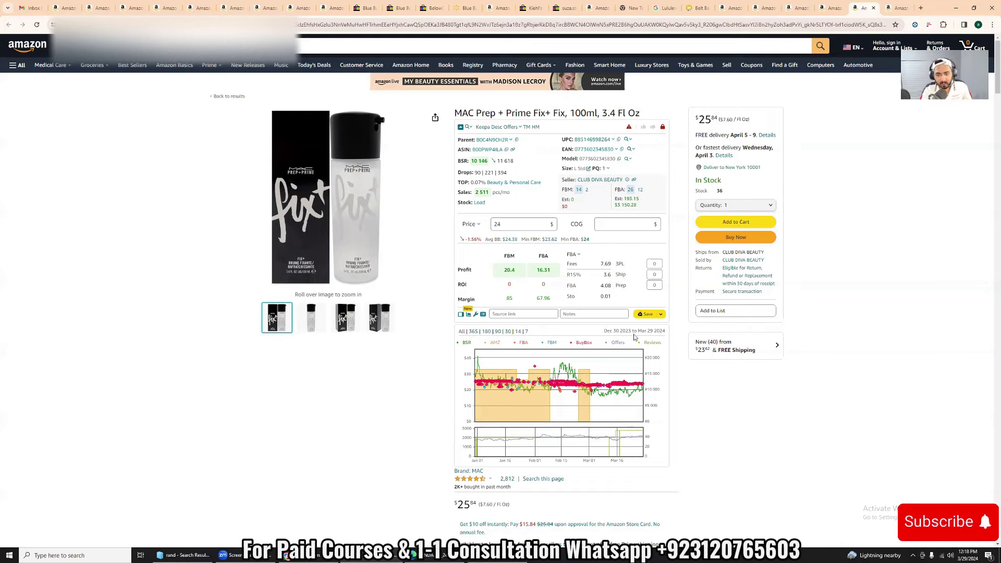
Open the MAC listing's new offers and examine the competing sellers' ratings, including S&A Distribution and RAYS HBA
{"action": "left_click", "coordinate": [765, 352]}
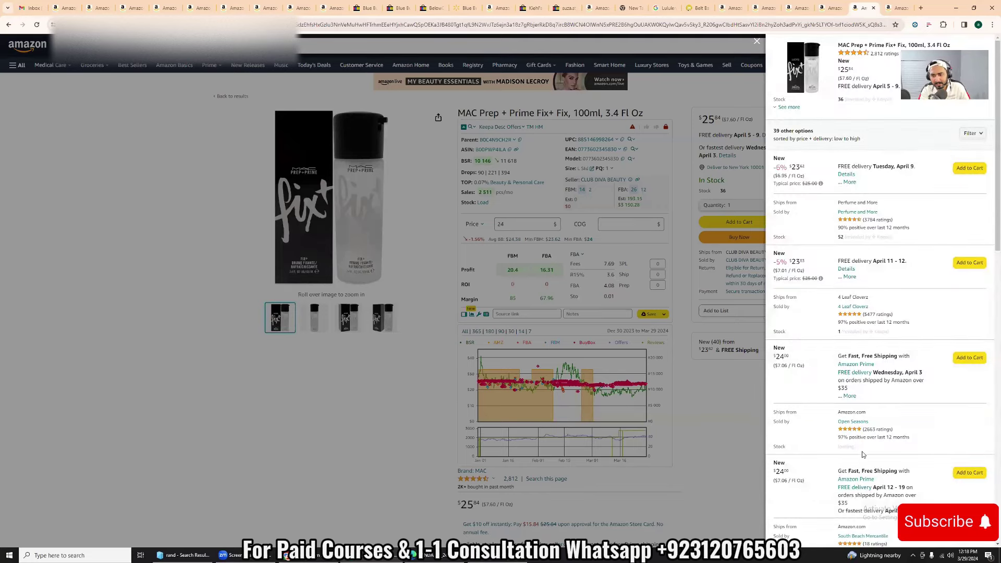
{"action": "scroll", "coordinate": [918, 359], "scroll_direction": "down", "scroll_amount": 5}
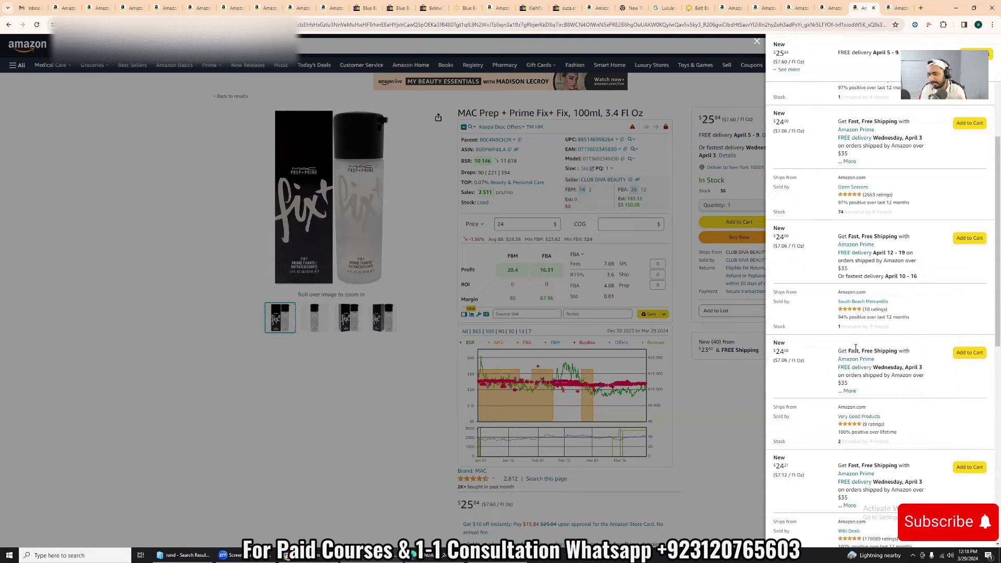
{"action": "scroll", "coordinate": [856, 347], "scroll_direction": "down", "scroll_amount": 2}
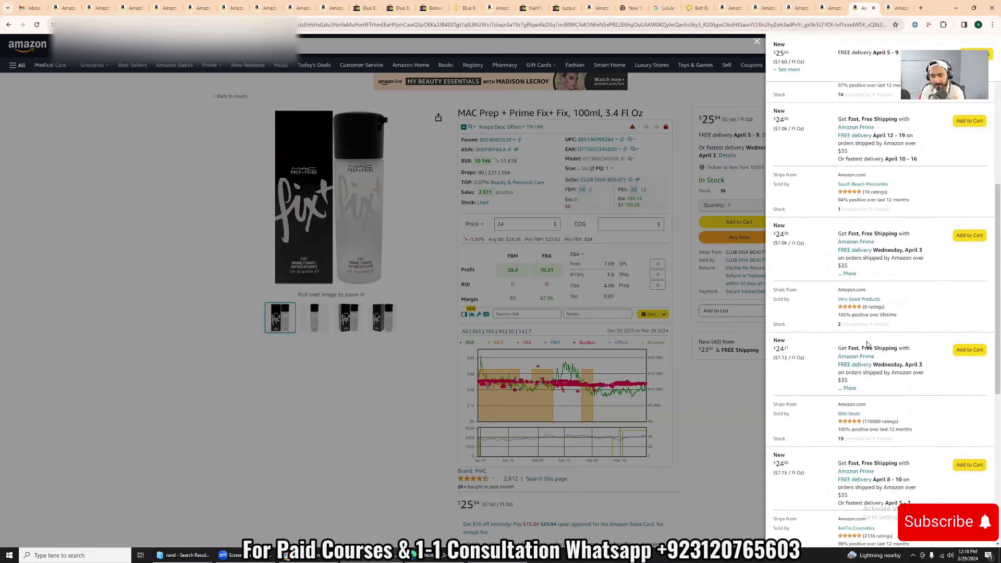
{"action": "scroll", "coordinate": [880, 322], "scroll_direction": "down", "scroll_amount": 3}
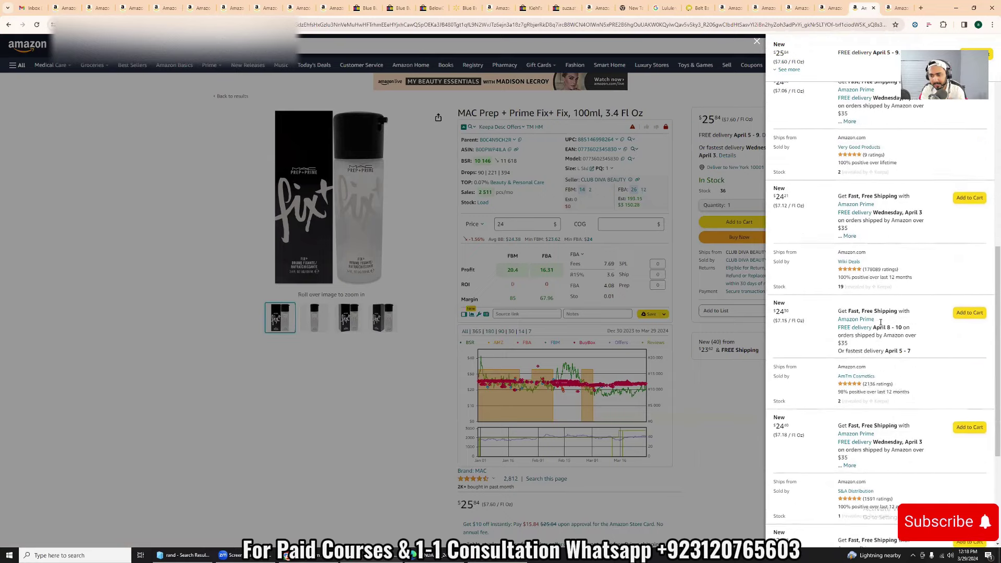
{"action": "scroll", "coordinate": [864, 446], "scroll_direction": "down", "scroll_amount": 2}
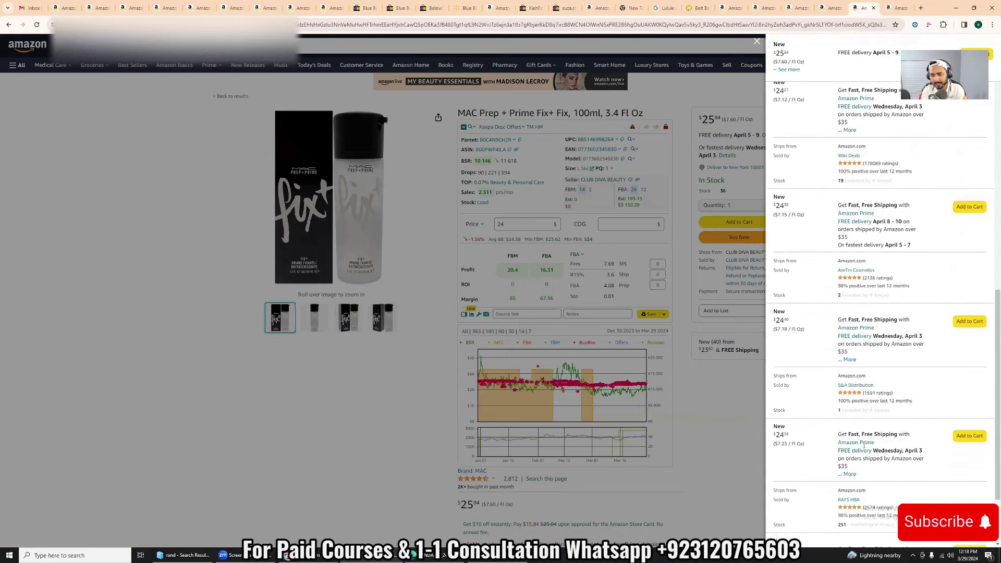
{"action": "double_click", "coordinate": [870, 377]}
{"action": "scroll", "coordinate": [866, 386], "scroll_direction": "down", "scroll_amount": 2}
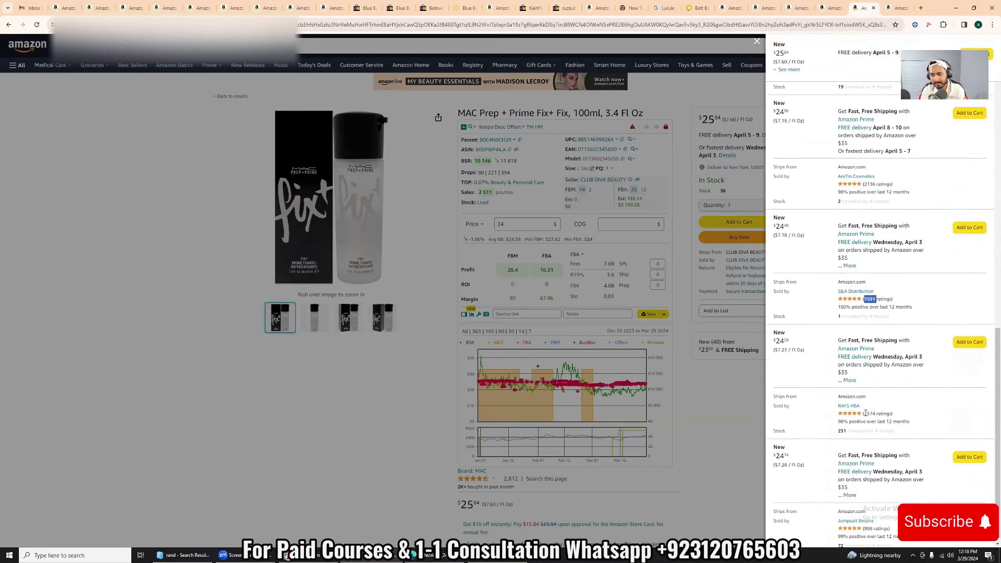
{"action": "left_click_drag", "start_coordinate": [865, 413], "coordinate": [881, 414]}
{"action": "scroll", "coordinate": [866, 441], "scroll_direction": "down", "scroll_amount": 1}
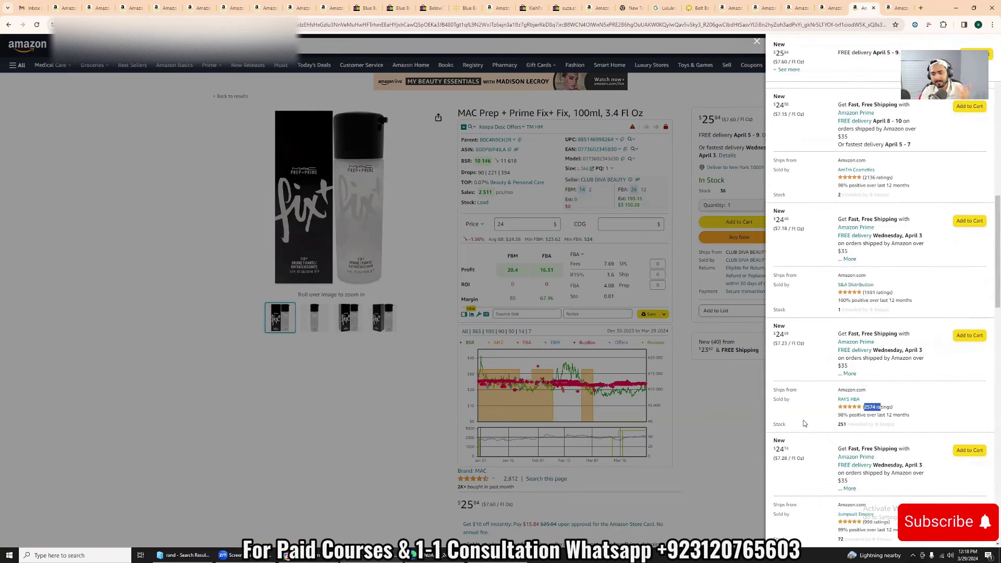
Compare the prices, fulfilment and stock of the other sellers across the MAC listing's offers
{"action": "scroll", "coordinate": [803, 419], "scroll_direction": "up", "scroll_amount": 5}
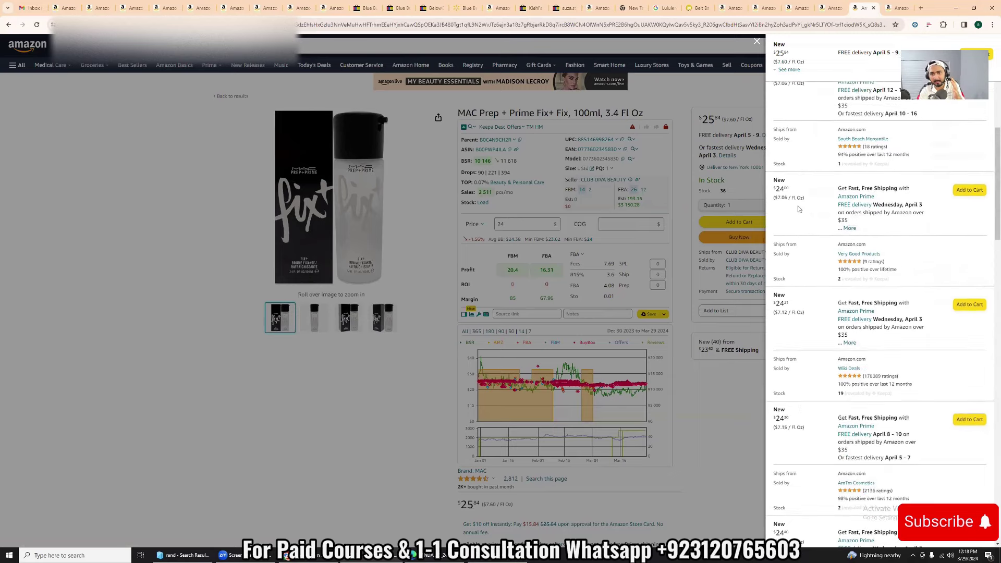
{"action": "scroll", "coordinate": [790, 161], "scroll_direction": "up", "scroll_amount": 3}
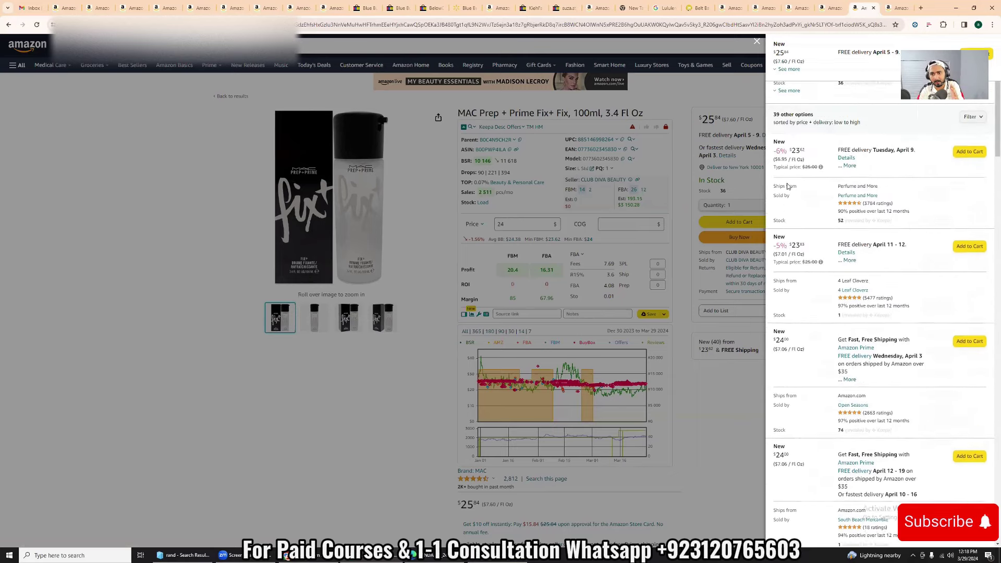
{"action": "scroll", "coordinate": [789, 187], "scroll_direction": "down", "scroll_amount": 8}
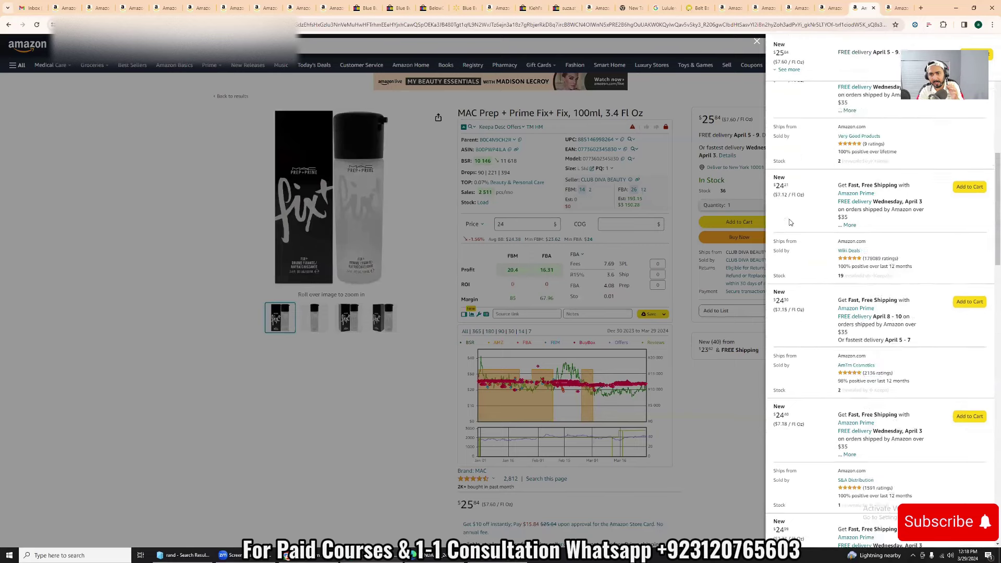
{"action": "scroll", "coordinate": [790, 223], "scroll_direction": "up", "scroll_amount": 10}
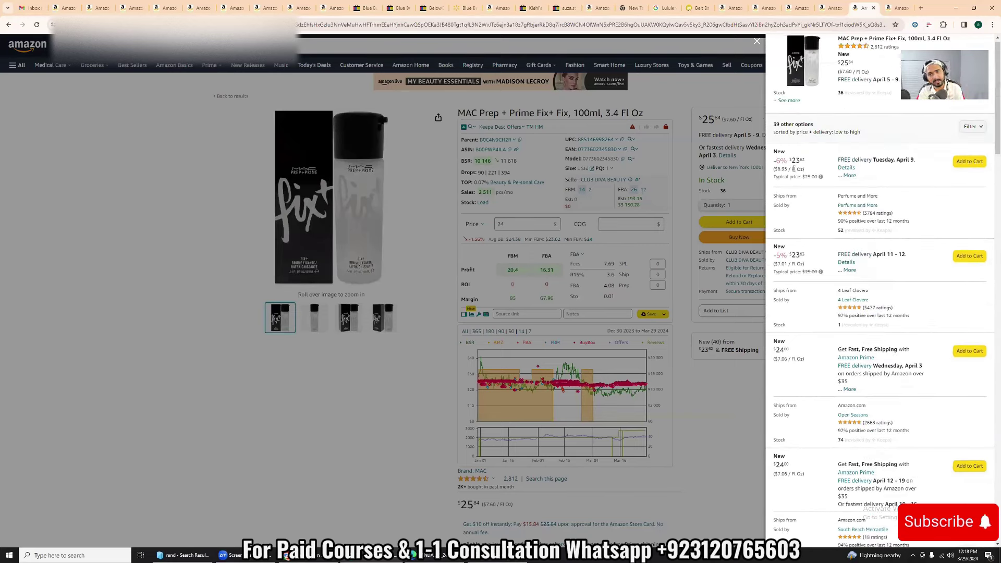
{"action": "scroll", "coordinate": [803, 349], "scroll_direction": "down", "scroll_amount": 10}
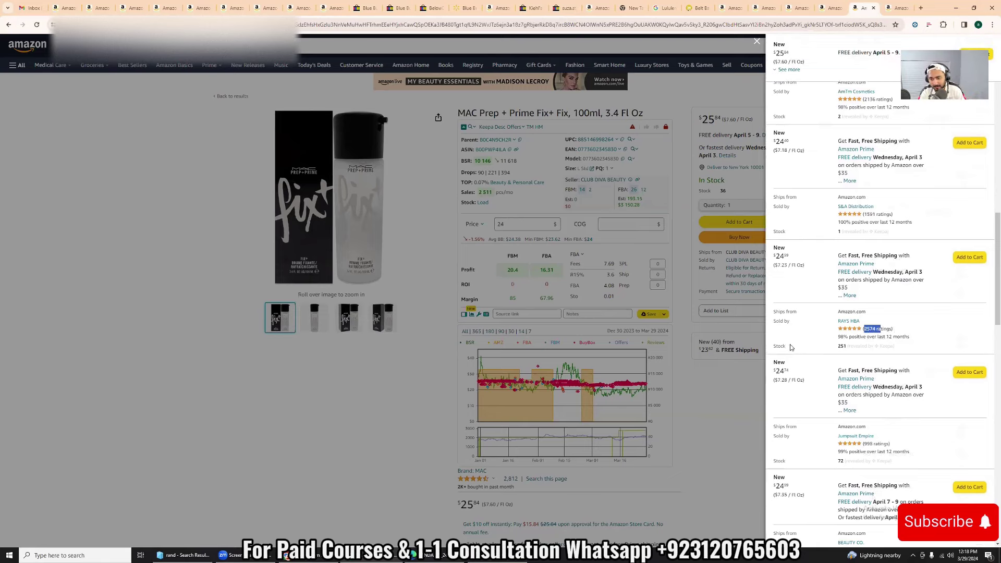
{"action": "scroll", "coordinate": [790, 347], "scroll_direction": "down", "scroll_amount": 5}
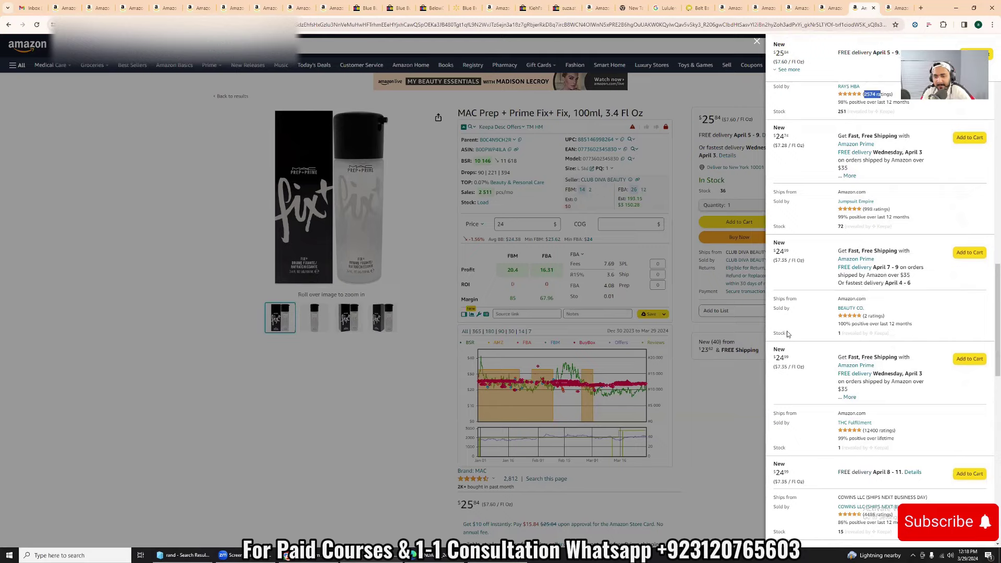
{"action": "scroll", "coordinate": [787, 339], "scroll_direction": "down", "scroll_amount": 10}
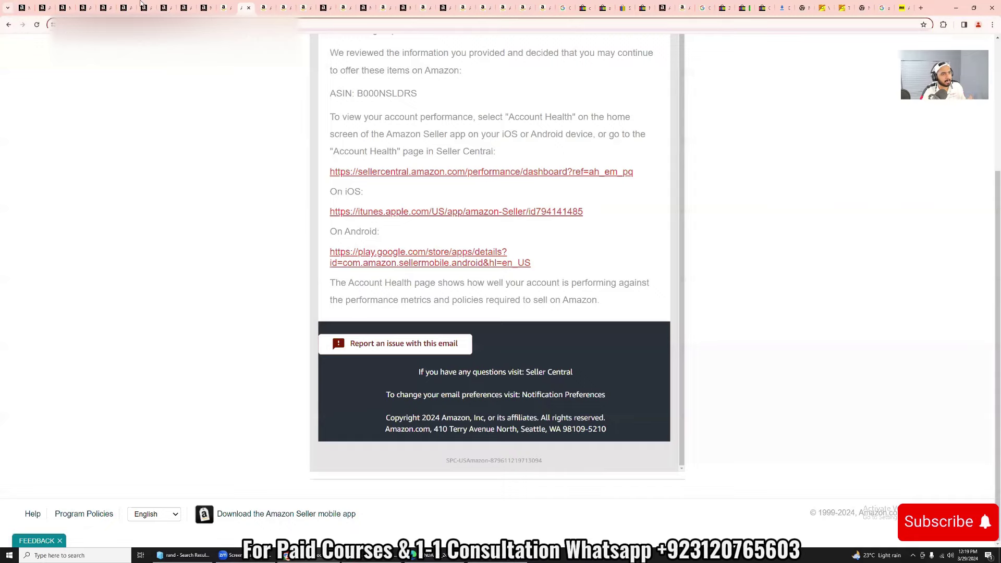
Check the key metrics on the Seller Central home page and open the list of the account's orders
{"action": "left_click", "coordinate": [86, 8]}
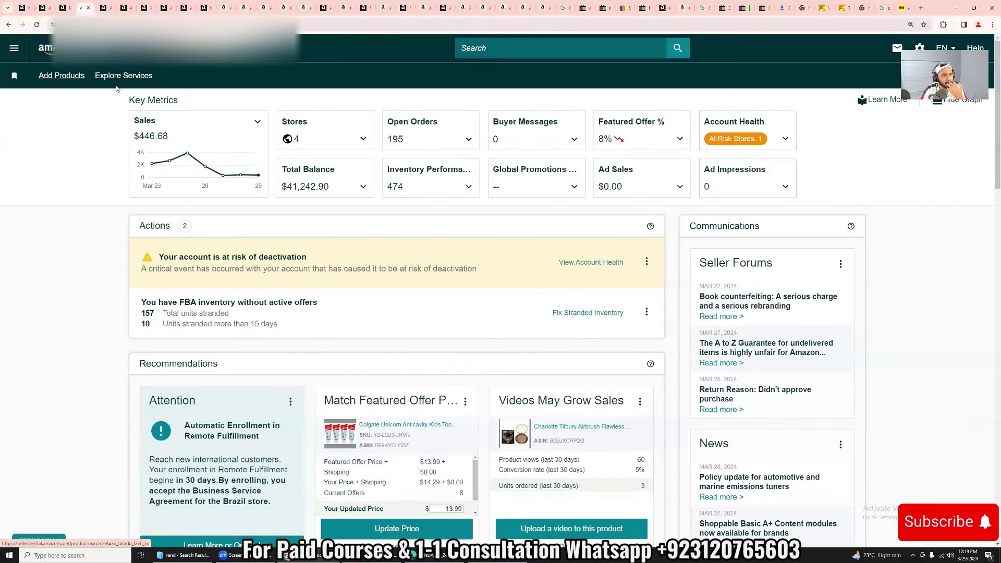
{"action": "left_click", "coordinate": [62, 7]}
{"action": "scroll", "coordinate": [295, 255], "scroll_direction": "up", "scroll_amount": 20}
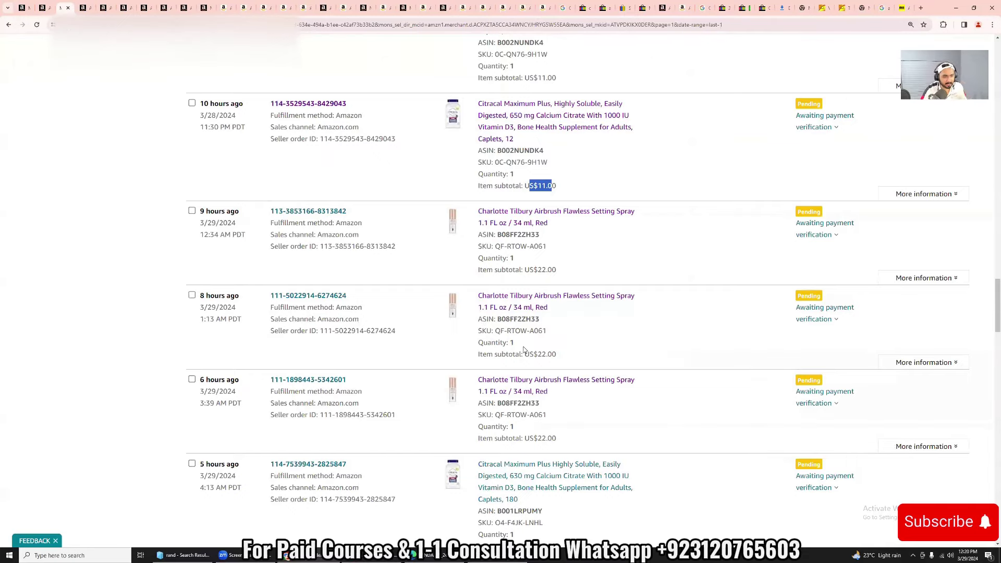
{"action": "scroll", "coordinate": [509, 358], "scroll_direction": "up", "scroll_amount": 3}
{"action": "scroll", "coordinate": [509, 357], "scroll_direction": "down", "scroll_amount": 15}
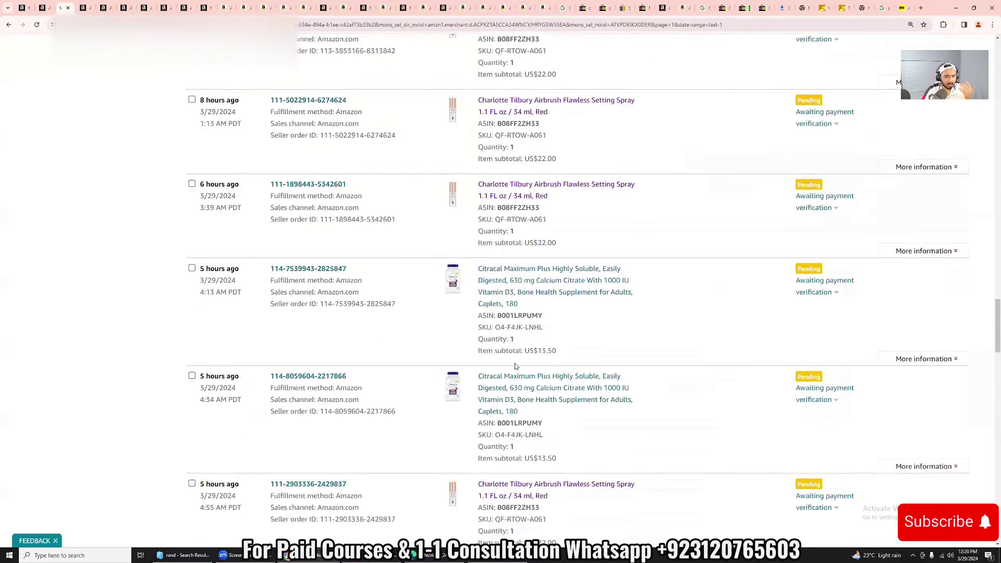
Examine the products, dates, subtotals and statuses of the pending orders through to the end of the list
{"action": "scroll", "coordinate": [515, 364], "scroll_direction": "down", "scroll_amount": 4}
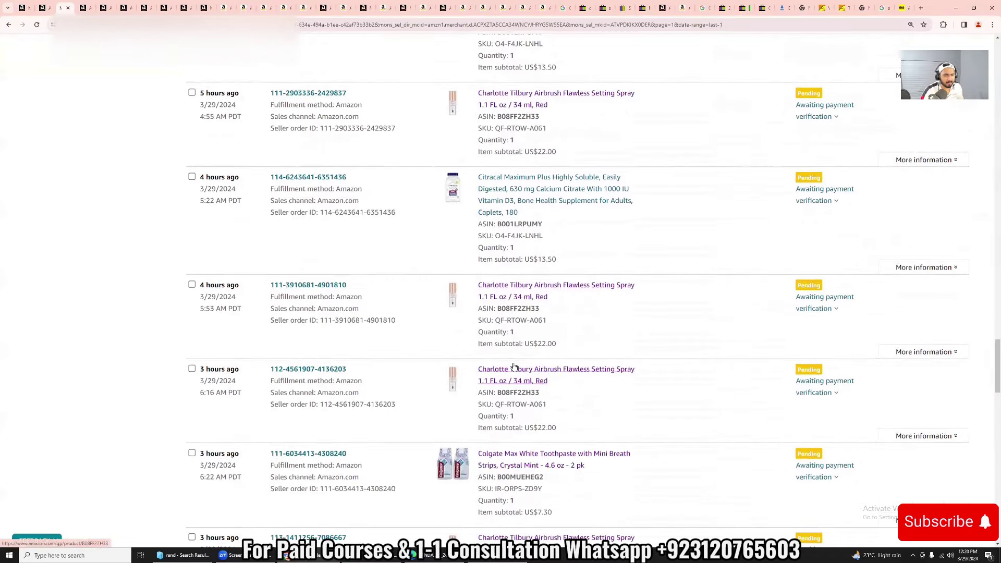
{"action": "scroll", "coordinate": [514, 366], "scroll_direction": "down", "scroll_amount": 4}
{"action": "scroll", "coordinate": [515, 363], "scroll_direction": "down", "scroll_amount": 3}
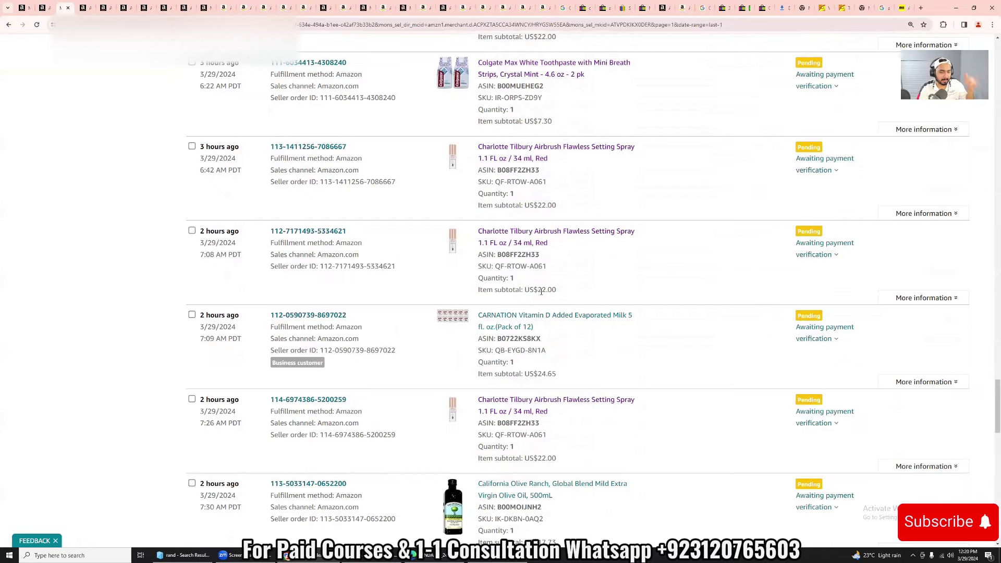
{"action": "scroll", "coordinate": [543, 292], "scroll_direction": "down", "scroll_amount": 2}
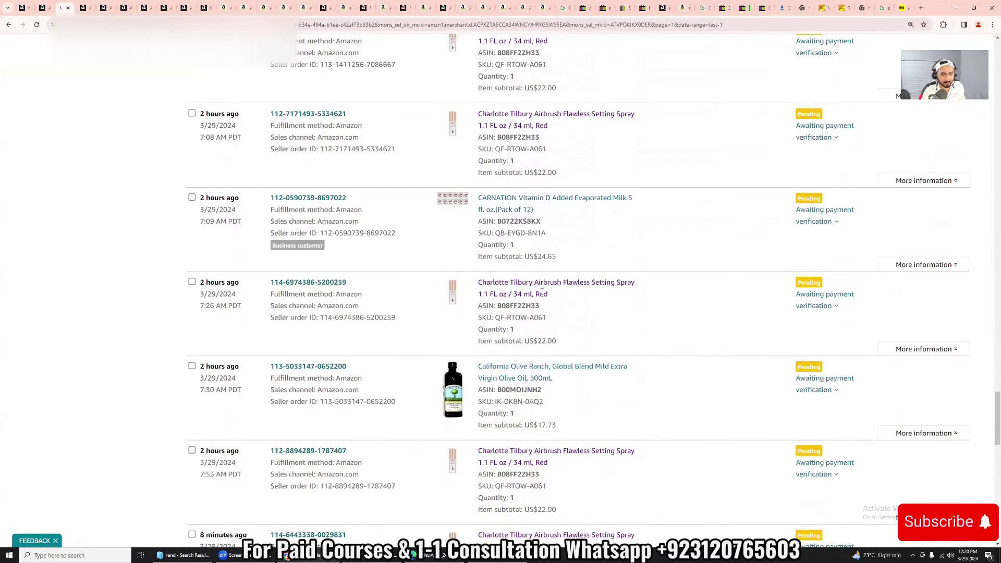
{"action": "scroll", "coordinate": [542, 296], "scroll_direction": "down", "scroll_amount": 5}
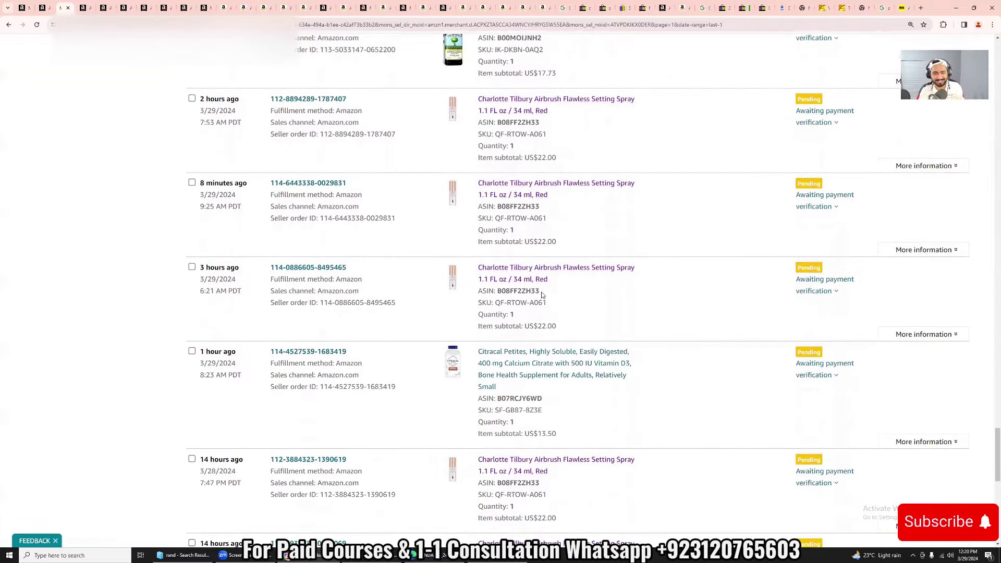
{"action": "scroll", "coordinate": [542, 295], "scroll_direction": "down", "scroll_amount": 2}
{"action": "scroll", "coordinate": [542, 292], "scroll_direction": "down", "scroll_amount": 3}
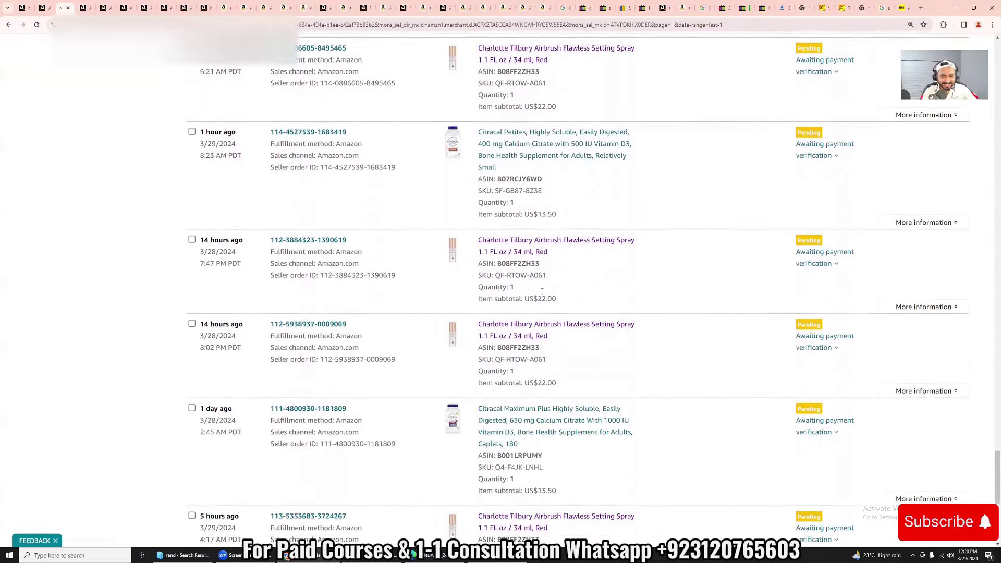
{"action": "scroll", "coordinate": [536, 294], "scroll_direction": "down", "scroll_amount": 2}
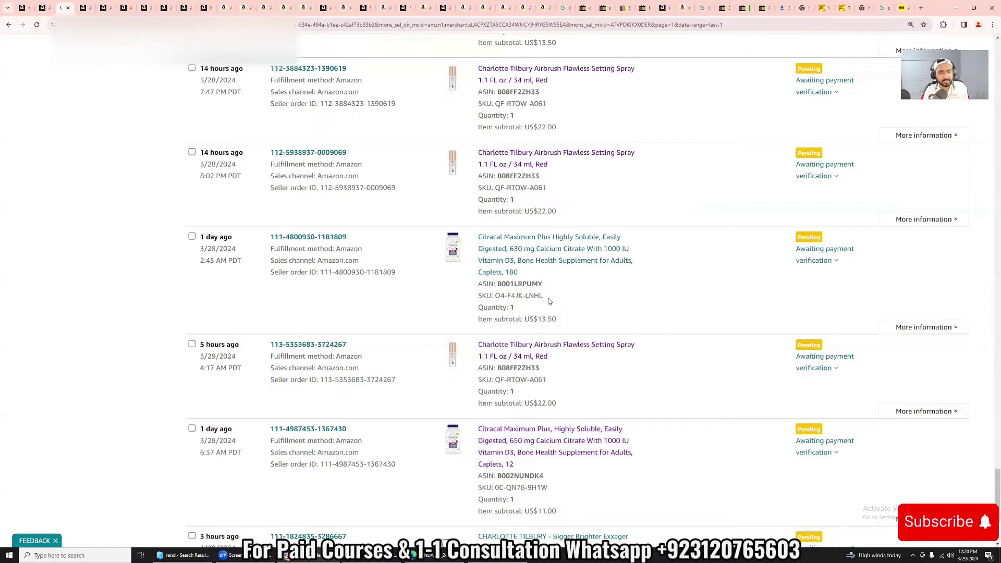
{"action": "scroll", "coordinate": [599, 431], "scroll_direction": "down", "scroll_amount": 2}
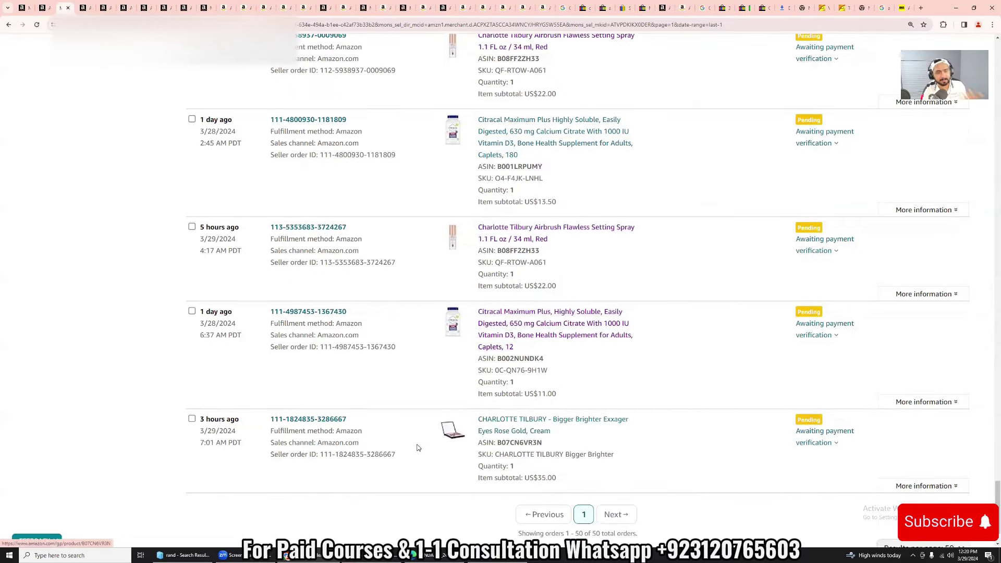
{"action": "scroll", "coordinate": [553, 433], "scroll_direction": "up", "scroll_amount": 15}
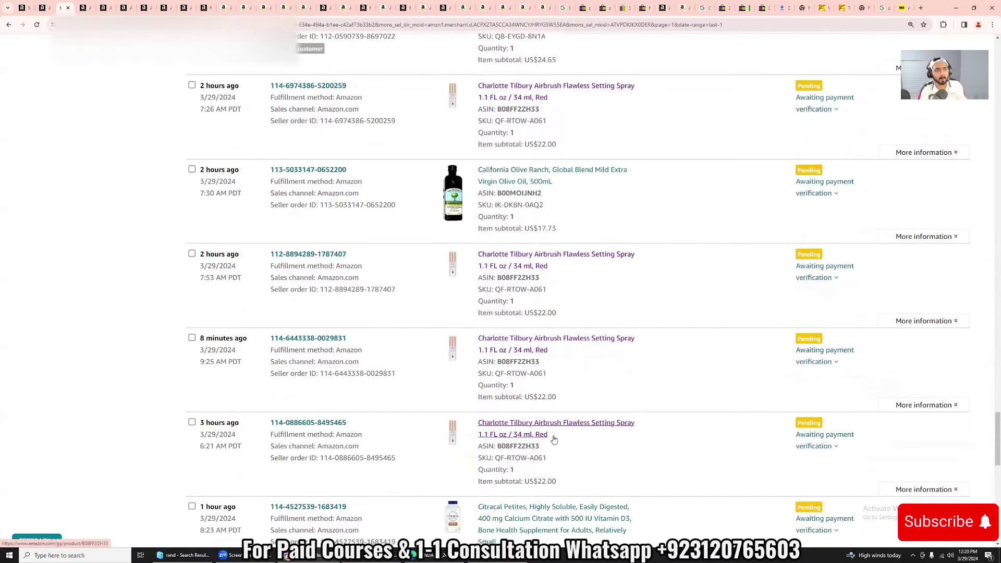
Review the orders back up to the start of the list and highlight the order total for the last day
{"action": "scroll", "coordinate": [554, 439], "scroll_direction": "up", "scroll_amount": 15}
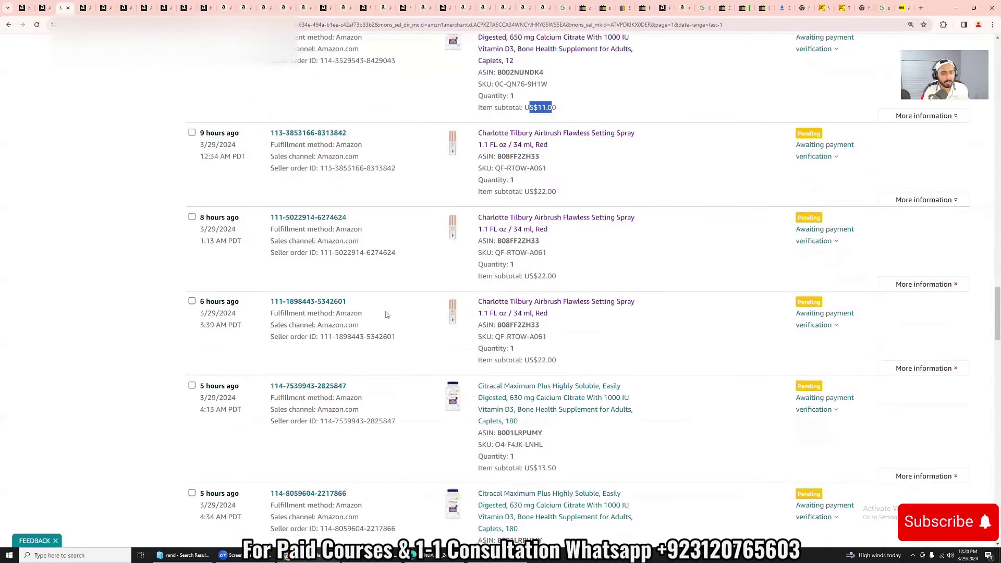
{"action": "scroll", "coordinate": [386, 314], "scroll_direction": "up", "scroll_amount": 10}
{"action": "scroll", "coordinate": [386, 314], "scroll_direction": "up", "scroll_amount": 15}
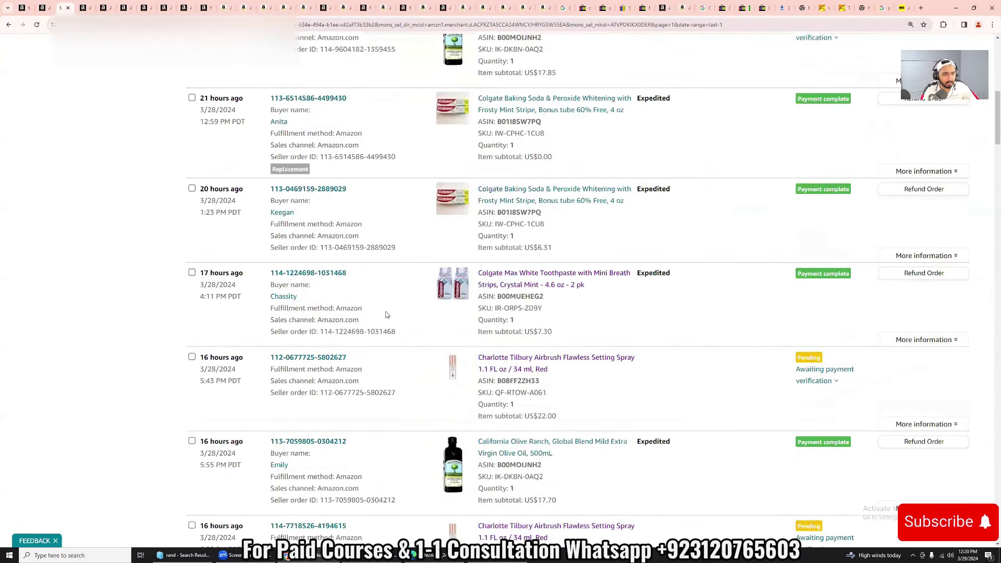
{"action": "scroll", "coordinate": [338, 83], "scroll_direction": "down", "scroll_amount": 3}
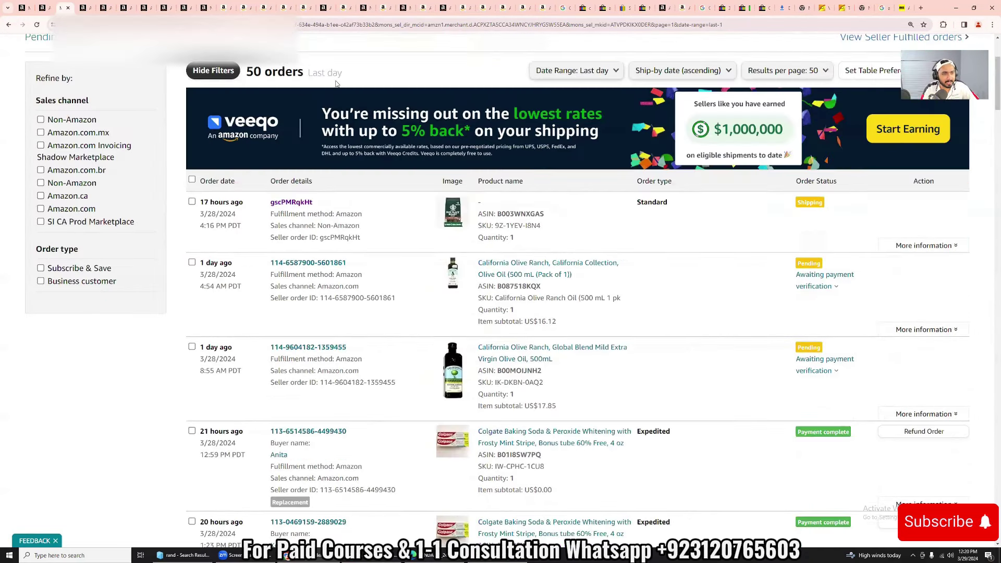
{"action": "left_click_drag", "start_coordinate": [246, 73], "coordinate": [336, 73]}
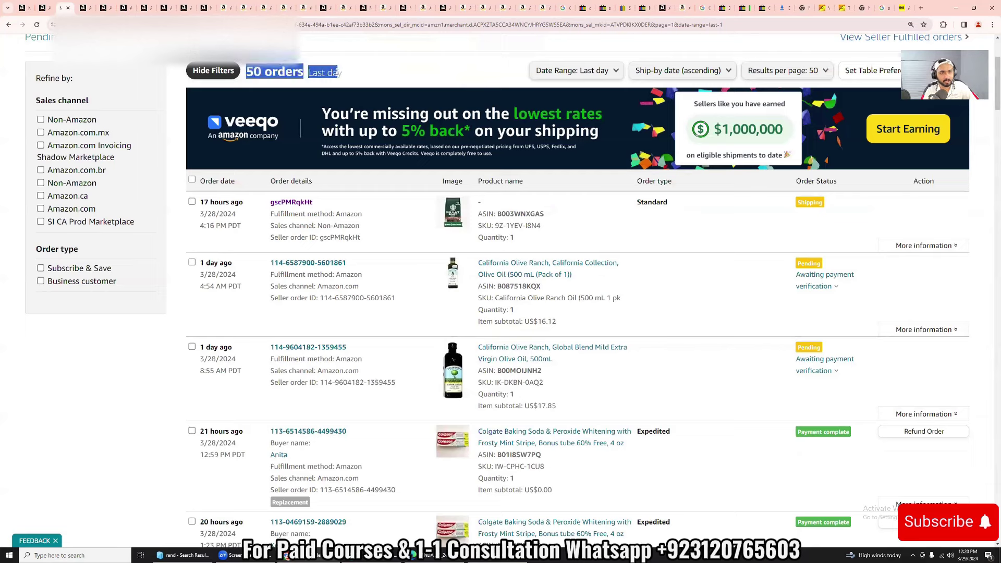
{"action": "left_click", "coordinate": [351, 73]}
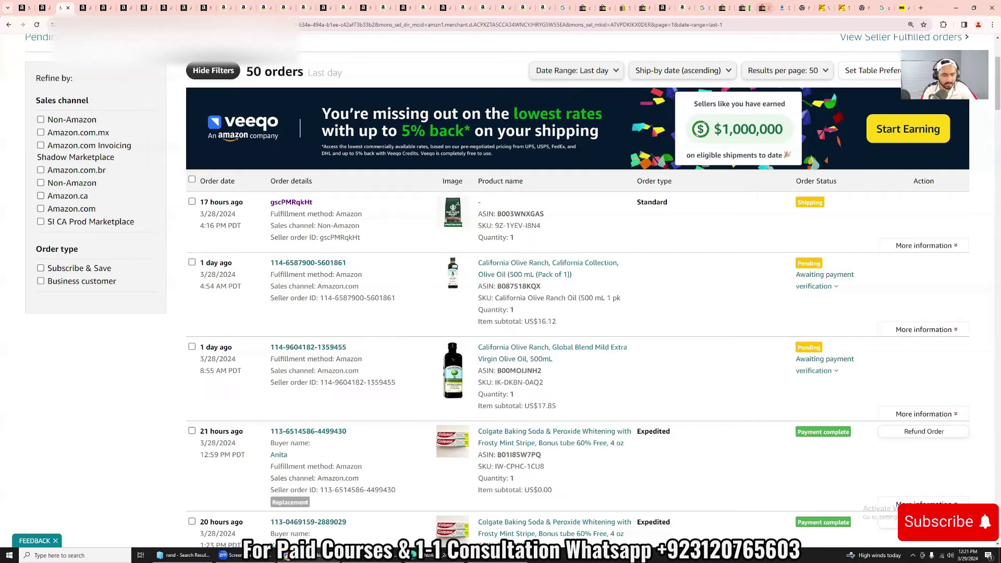
Return to the MAC Prep + Prime Fix+ listing, close its offers, and enter 14.4 as the cost of goods
{"action": "left_click", "coordinate": [495, 555]}
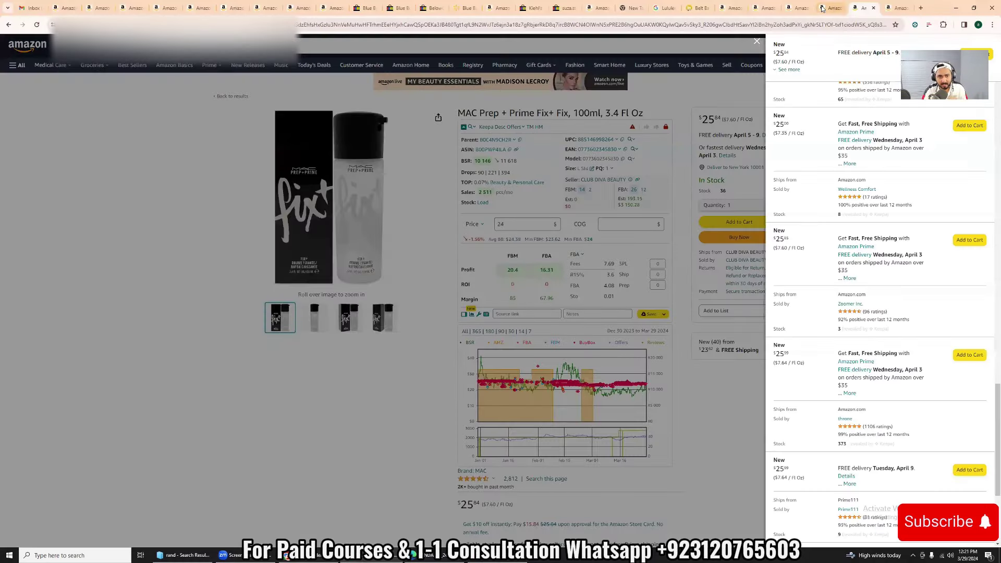
{"action": "left_click", "coordinate": [642, 171]}
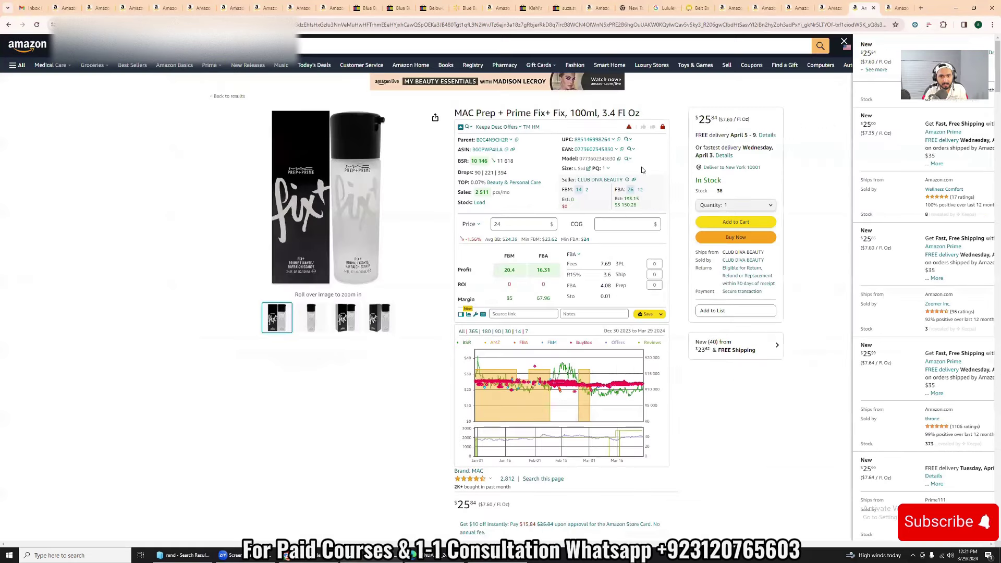
{"action": "left_click", "coordinate": [608, 228]}
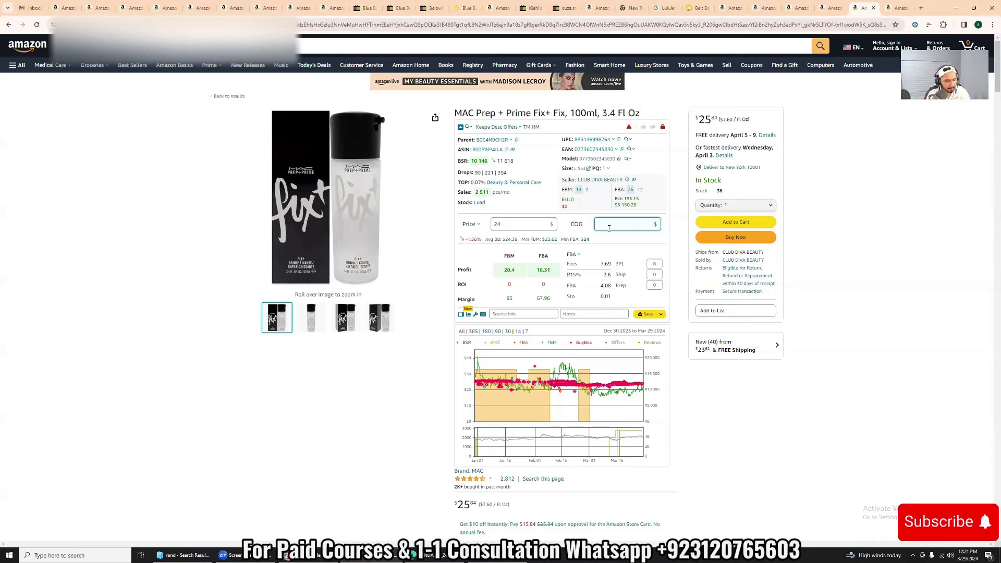
{"action": "type", "text": "14"}
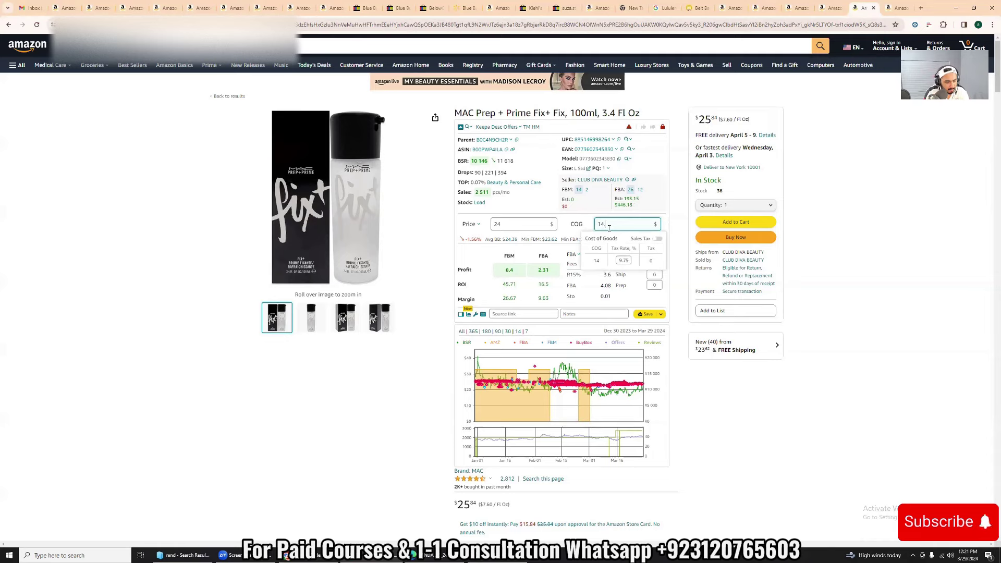
{"action": "type", "text": ".4"}
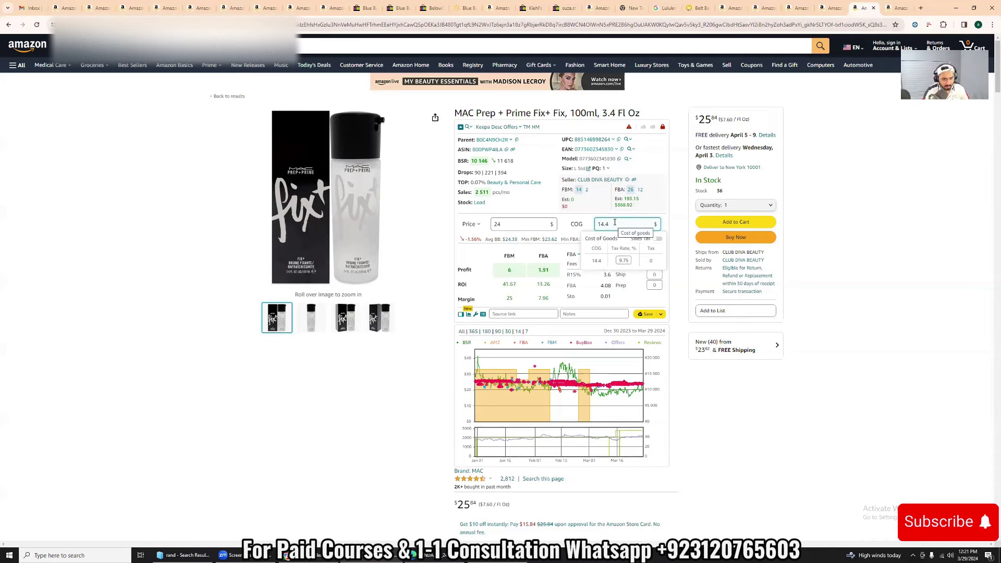
Change the MAC listing's cost of goods to 14.7 in the profit calculator
{"action": "double_click", "coordinate": [614, 224]}
{"action": "left_click", "coordinate": [614, 223]}
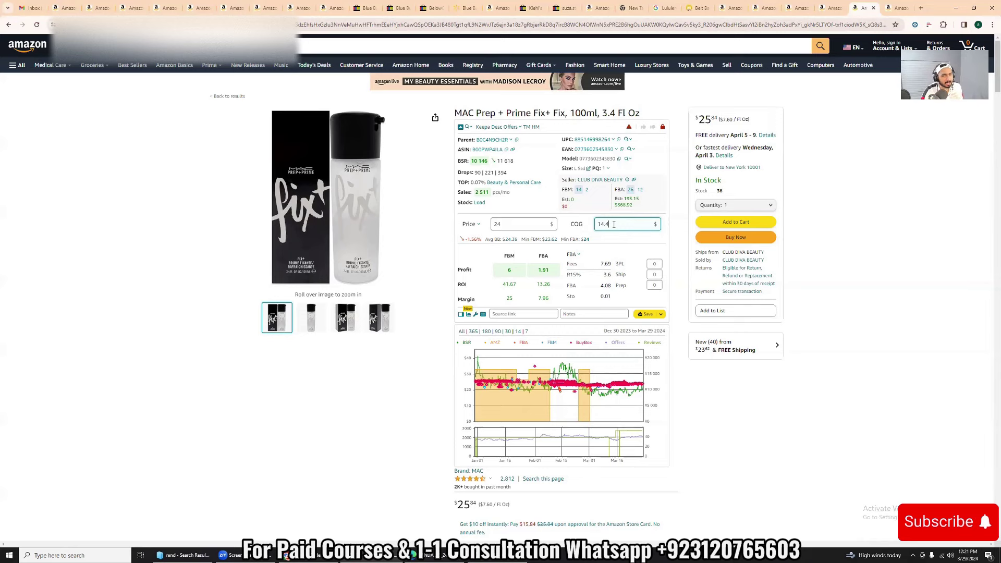
{"action": "key", "text": "BackSpace"}
{"action": "key", "text": "BackSpace"}
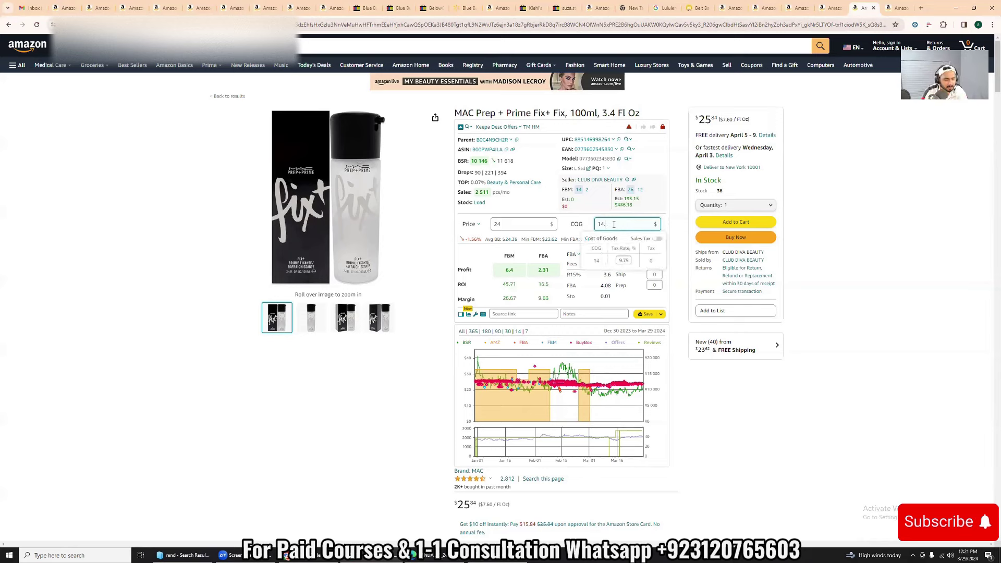
{"action": "type", "text": ".7"}
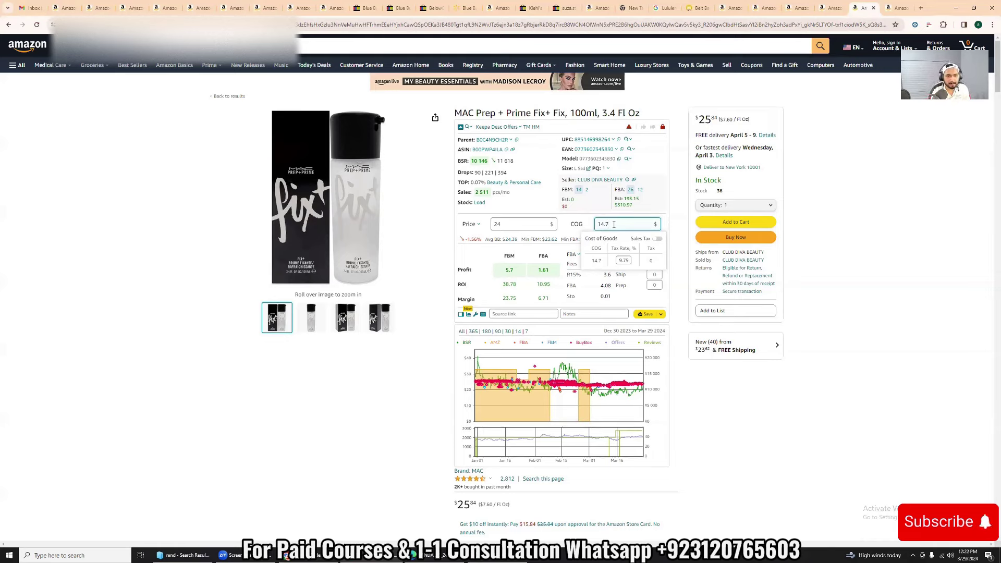
Examine the MAC listing's FBA profit, monthly sales estimate, cost of goods and selling price
{"action": "mouse_move", "coordinate": [536, 275]}
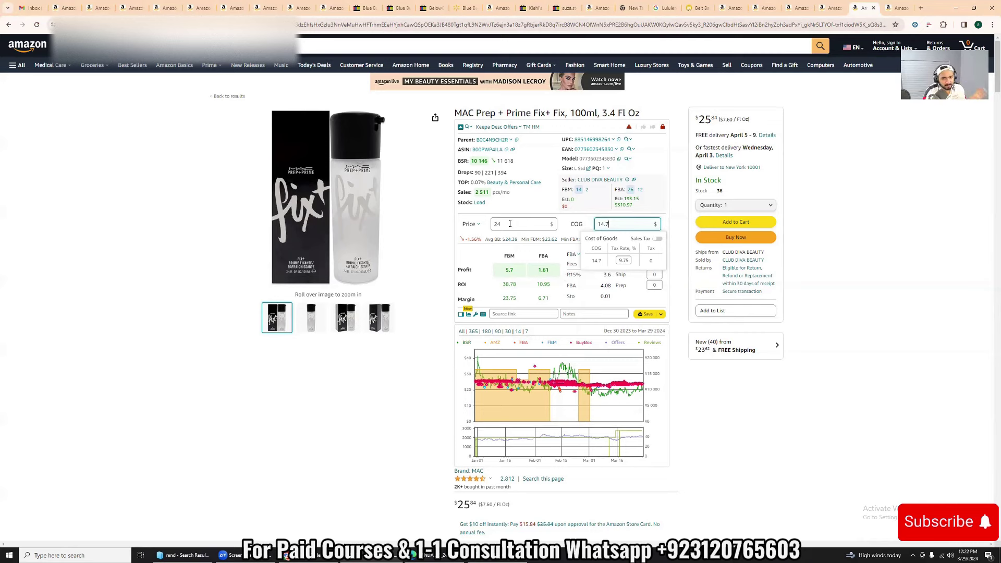
{"action": "double_click", "coordinate": [540, 275]}
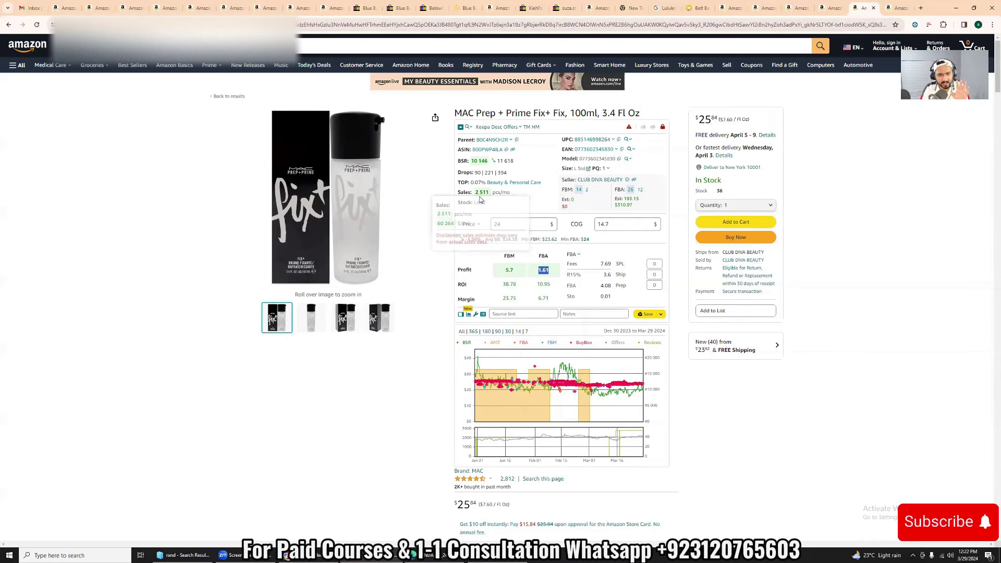
{"action": "left_click", "coordinate": [482, 201]}
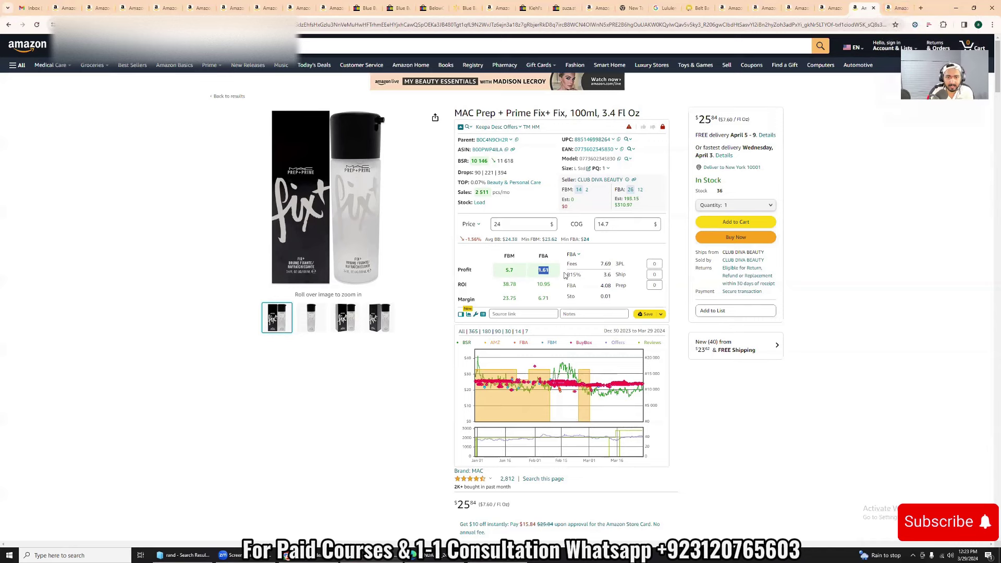
{"action": "left_click", "coordinate": [611, 224]}
{"action": "double_click", "coordinate": [495, 224]}
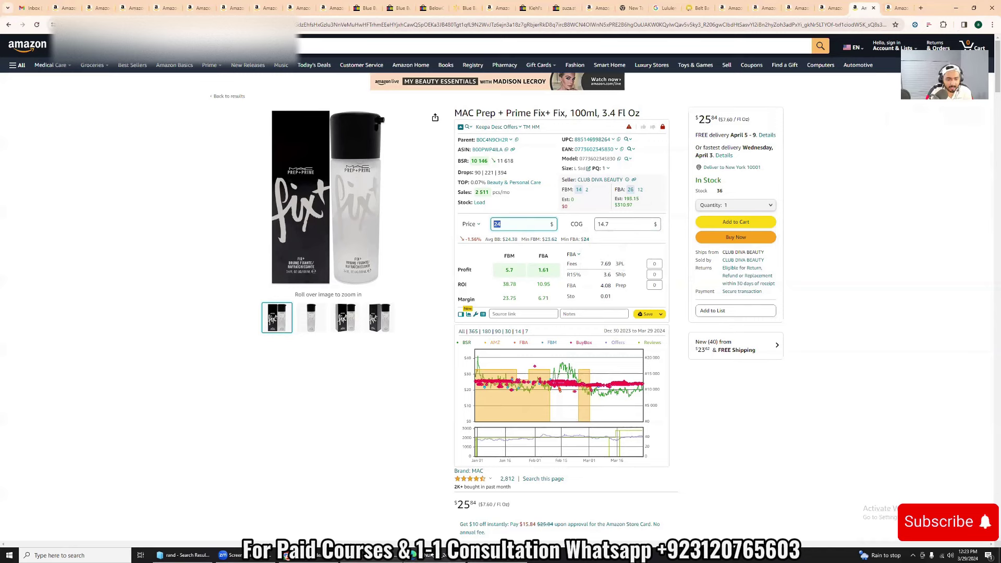
Switch to the PowerPoint course outline and highlight topics 1 to 5, followed by the 6-Product Listing topic
{"action": "mouse_move", "coordinate": [308, 555]}
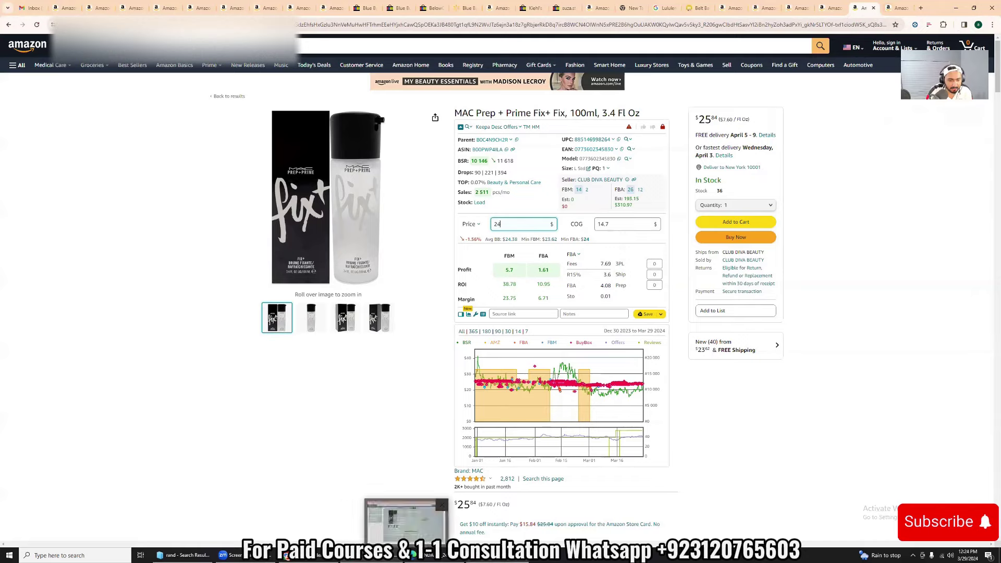
{"action": "left_click", "coordinate": [496, 521]}
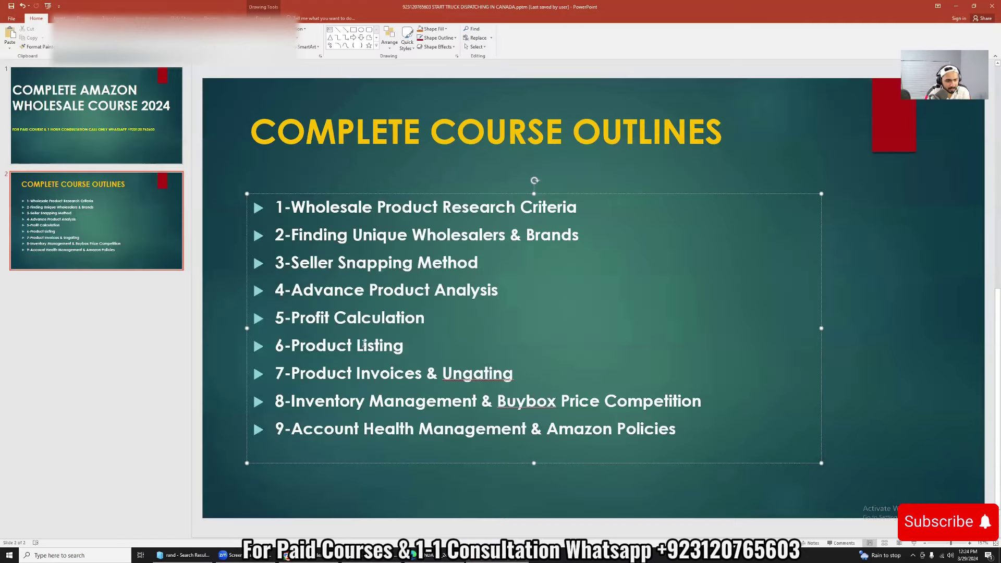
{"action": "left_click_drag", "start_coordinate": [413, 347], "coordinate": [276, 209]}
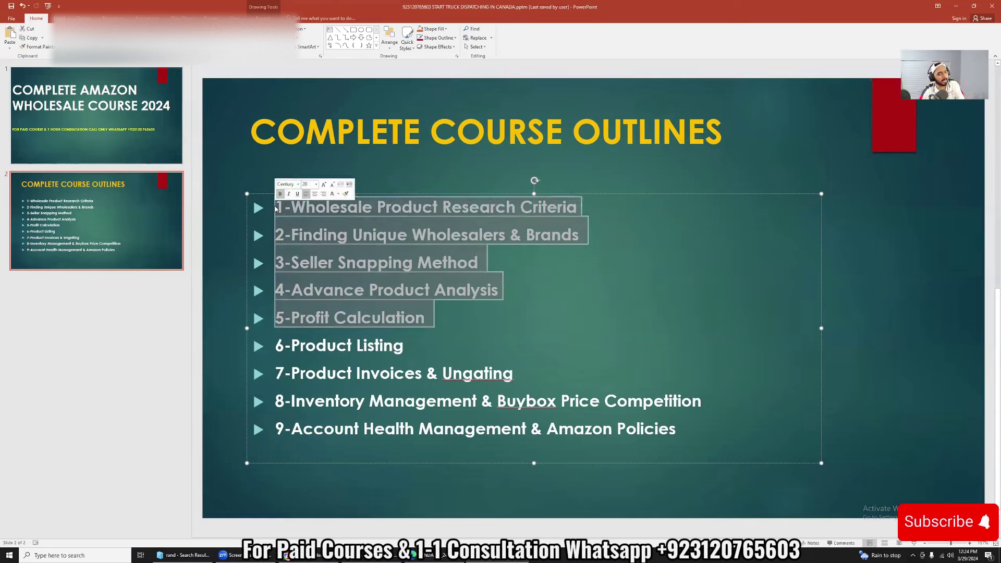
{"action": "double_click", "coordinate": [398, 348]}
{"action": "left_click", "coordinate": [412, 347]}
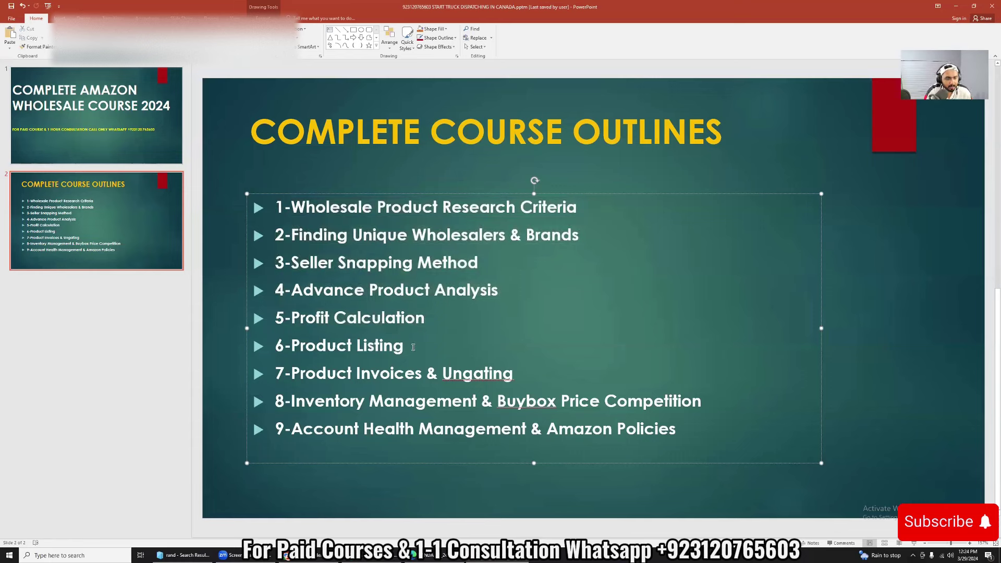
{"action": "triple_click", "coordinate": [413, 347]}
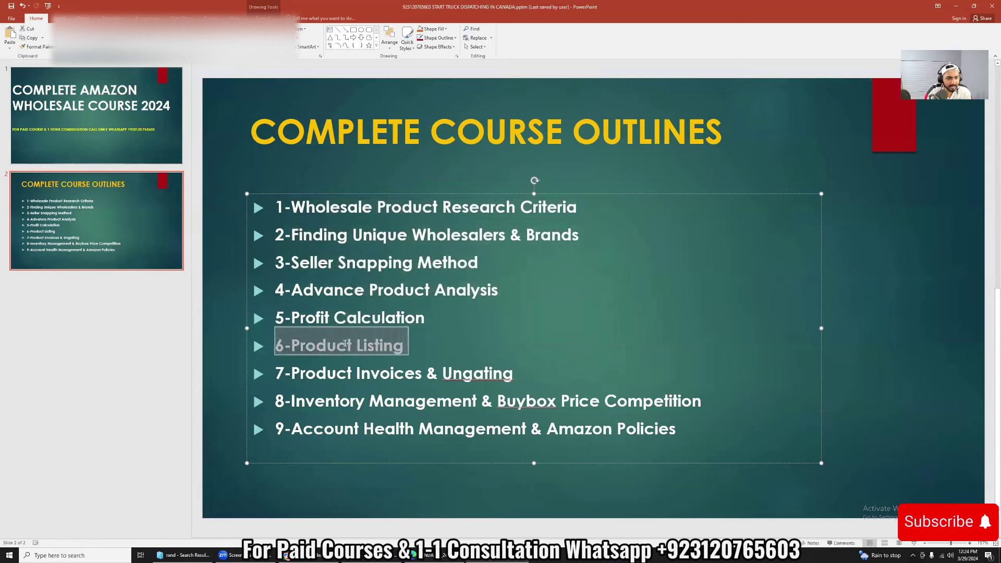
{"action": "left_click", "coordinate": [423, 355]}
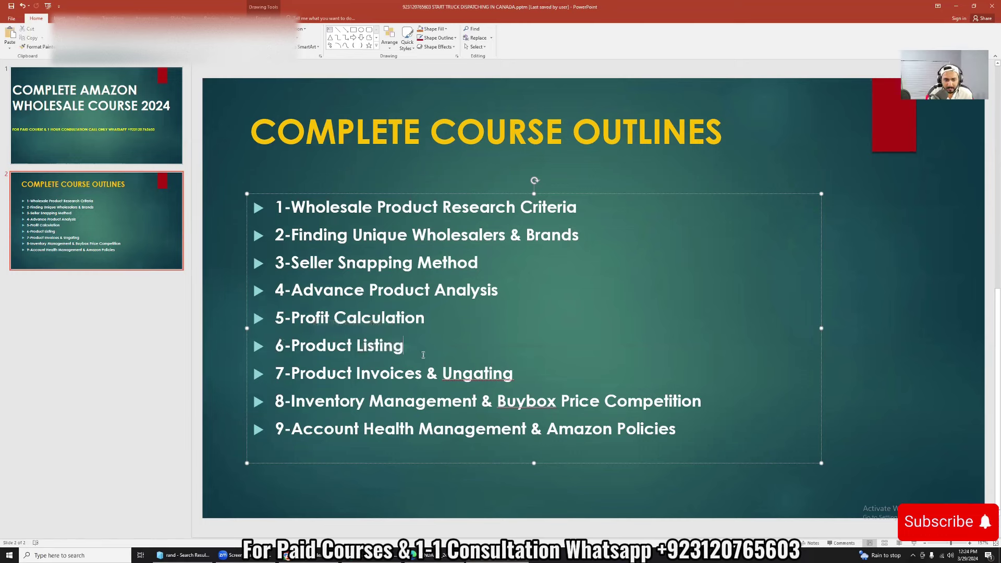
Leave PowerPoint, switch Chrome to the instructor's course profile, and open Google Drive from a new tab
{"action": "left_click", "coordinate": [957, 5]}
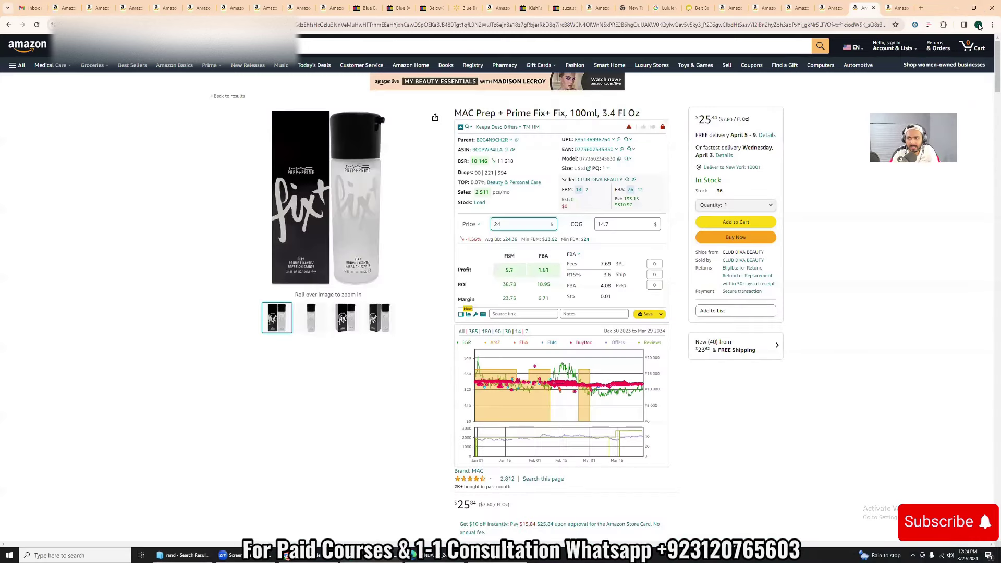
{"action": "left_click", "coordinate": [978, 25]}
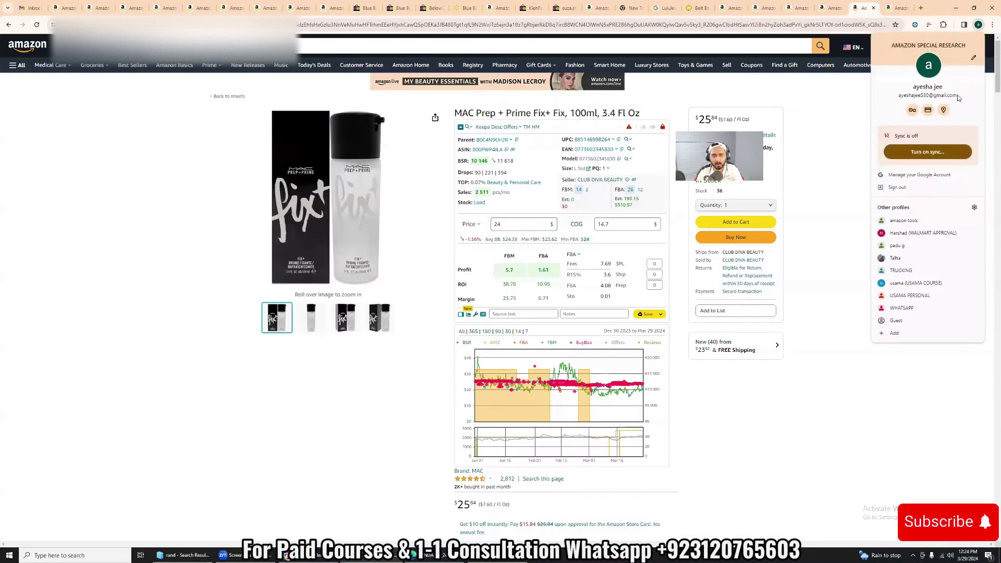
{"action": "left_click", "coordinate": [904, 282]}
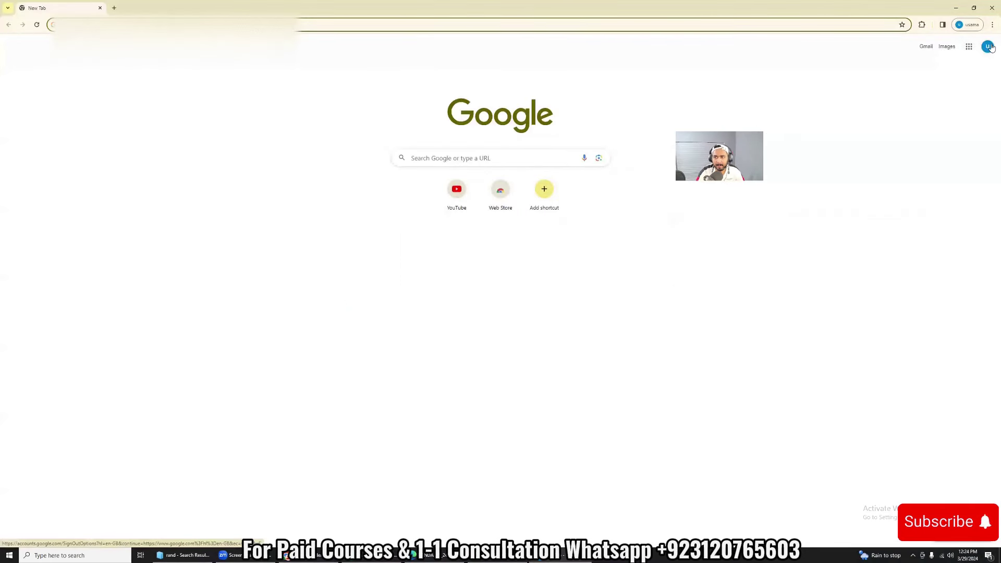
{"action": "left_click", "coordinate": [987, 46]}
{"action": "left_click", "coordinate": [969, 46]}
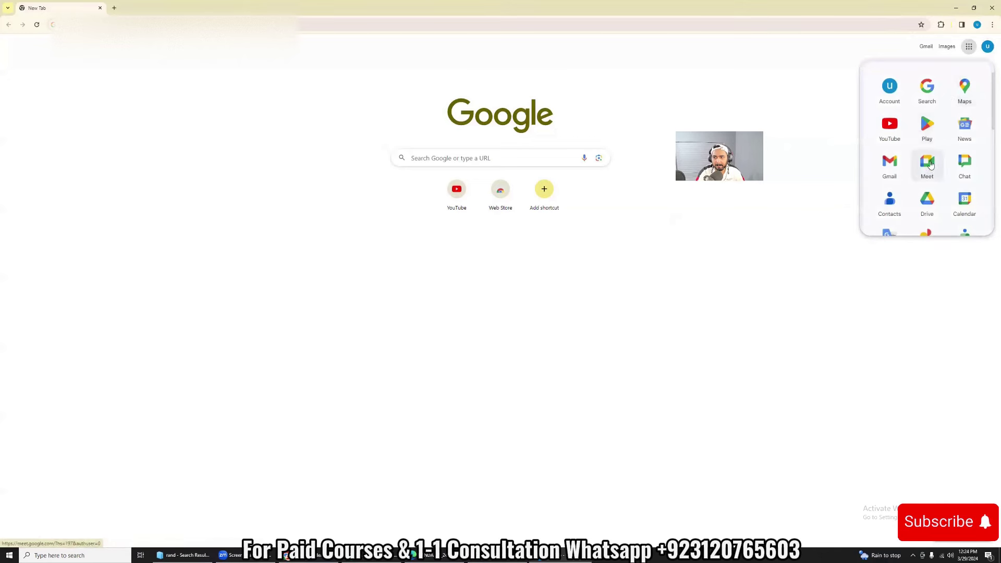
{"action": "left_click", "coordinate": [927, 204]}
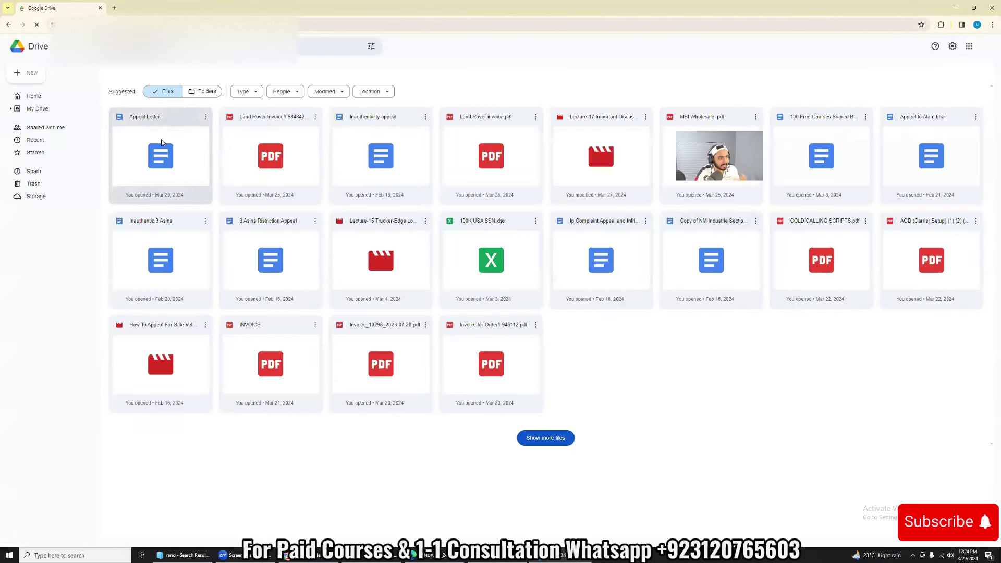
Open the Amazon Online Arbitrage folder inside the instructor's courses folder in My Drive to view its lectures
{"action": "left_click", "coordinate": [59, 110]}
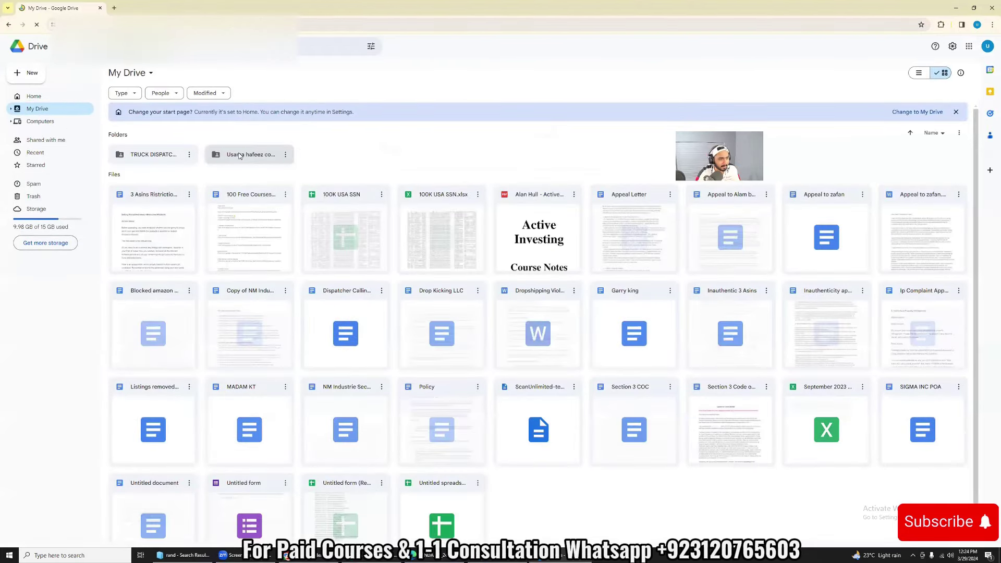
{"action": "double_click", "coordinate": [240, 156]}
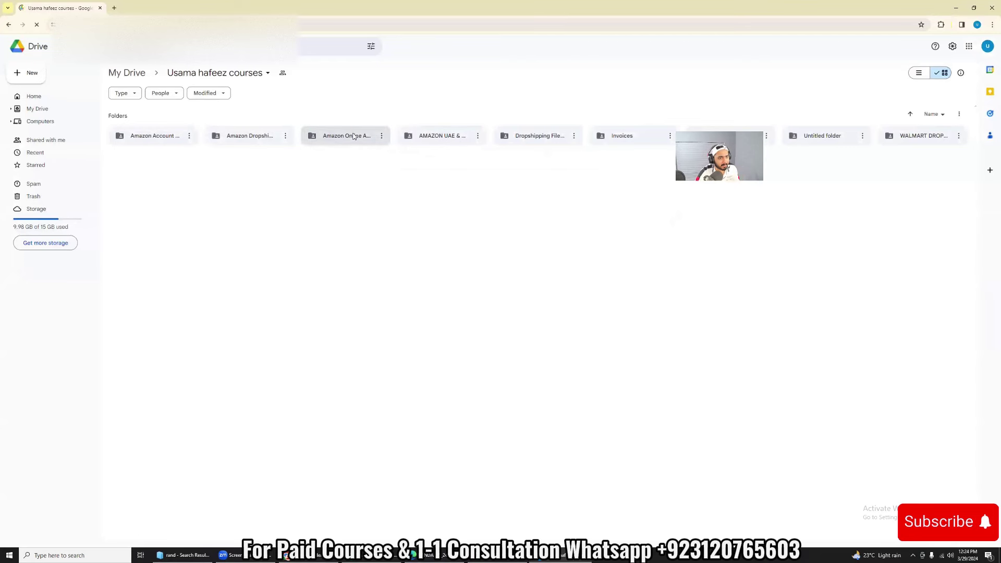
{"action": "double_click", "coordinate": [352, 135]}
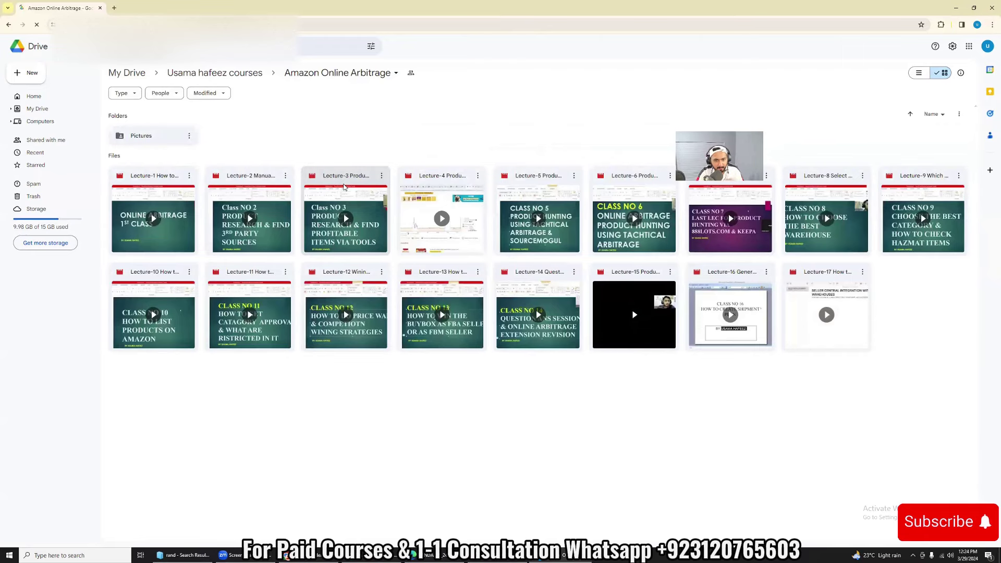
View the Invoices folder in the instructor's courses folder, then go back and open the Suspension Templates folder
{"action": "left_click", "coordinate": [189, 76]}
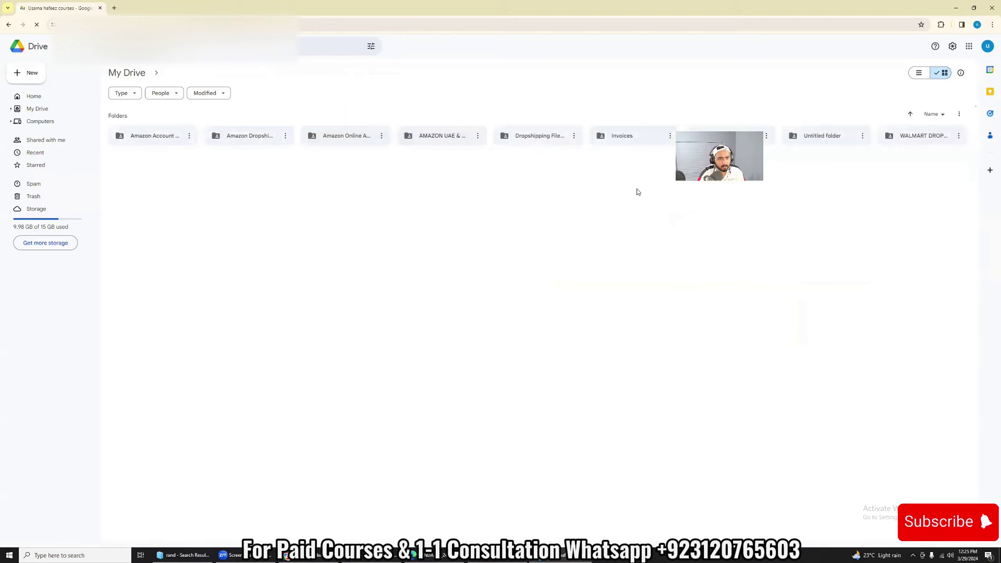
{"action": "double_click", "coordinate": [608, 136]}
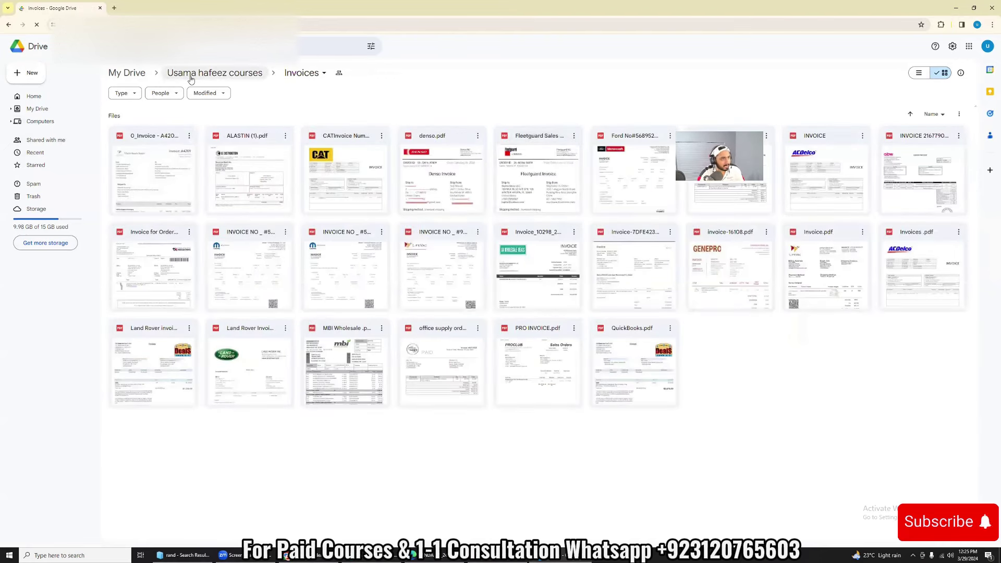
{"action": "left_click", "coordinate": [9, 25]}
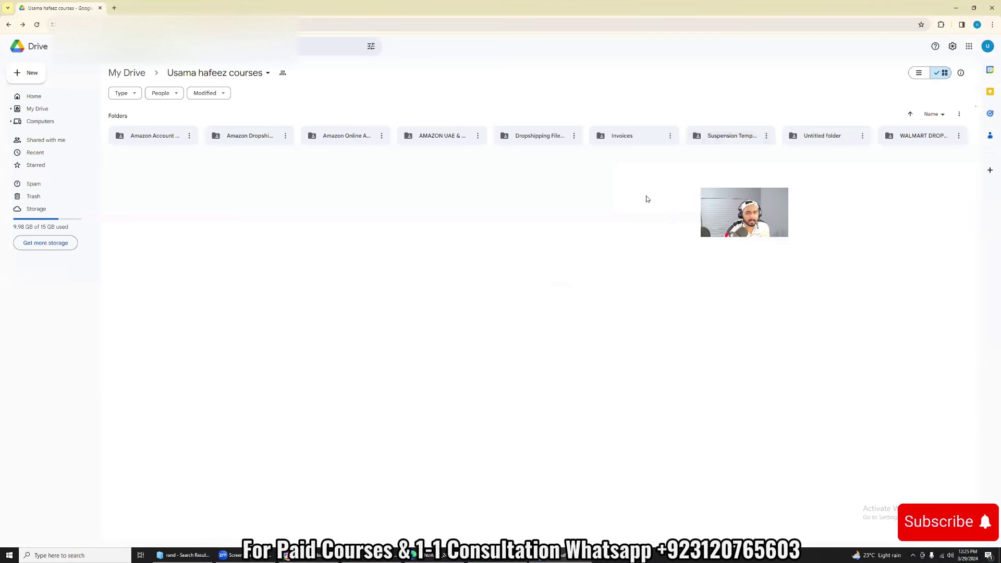
{"action": "double_click", "coordinate": [739, 142]}
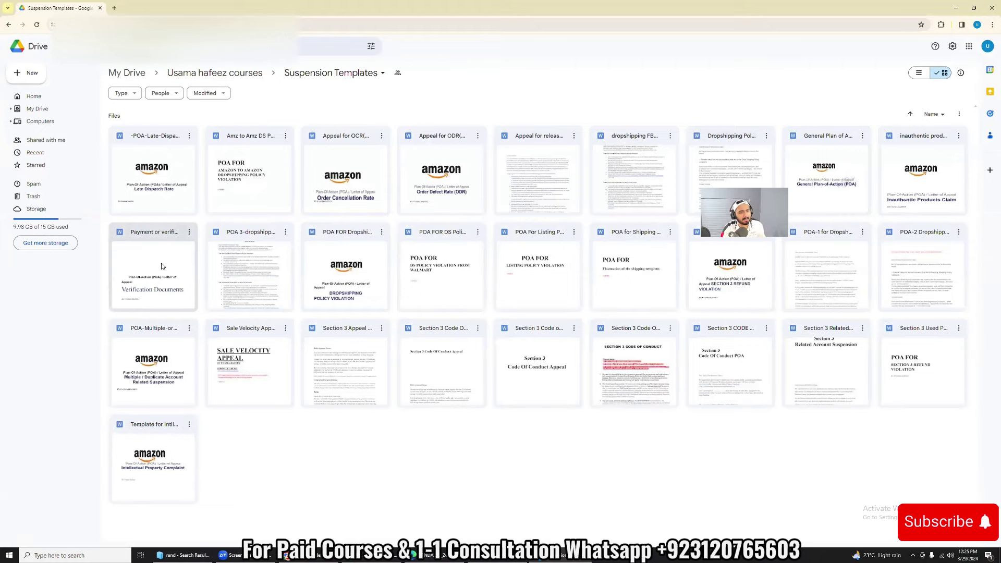
Return to the courses folder, view the Amazon Account Suspension folder, and go back to open the Amazon Dropshipping course folder
{"action": "left_click", "coordinate": [8, 24]}
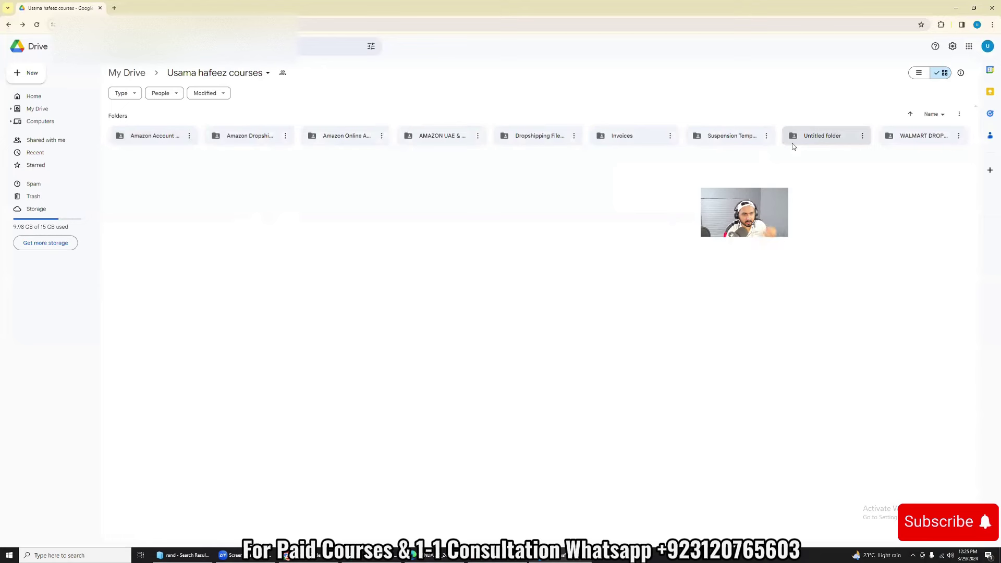
{"action": "double_click", "coordinate": [139, 144]}
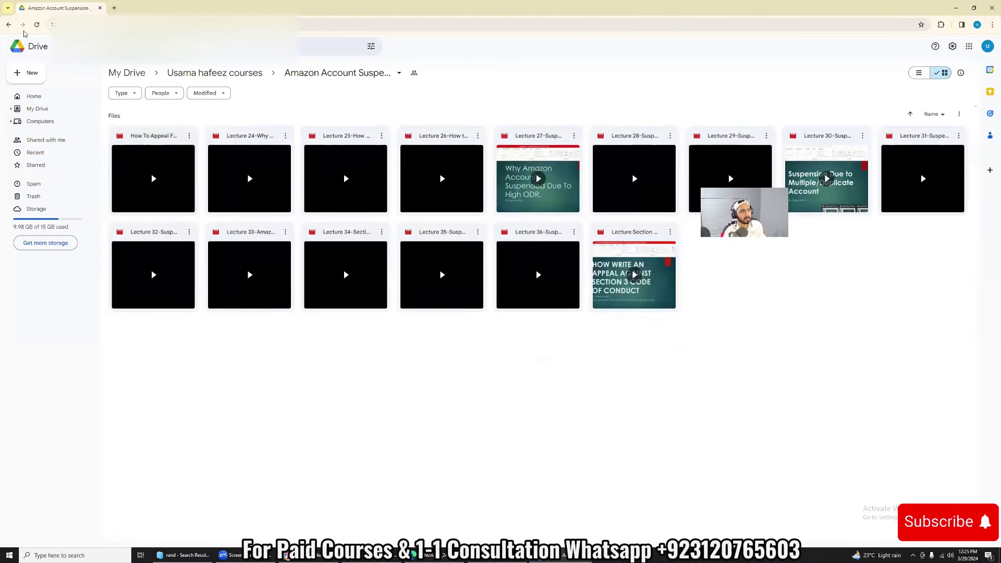
{"action": "key", "text": "alt+Left"}
{"action": "double_click", "coordinate": [245, 136]}
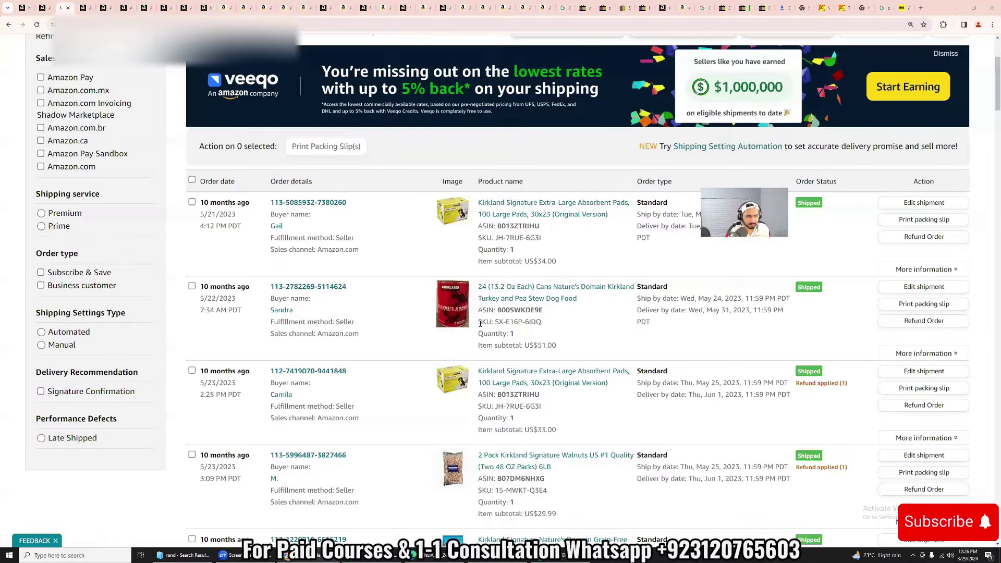
Review the seller account's orders from the last 365 days, and return to Drive to leave the Amazon Dropshipping course folder
{"action": "scroll", "coordinate": [400, 337], "scroll_direction": "up", "scroll_amount": 1}
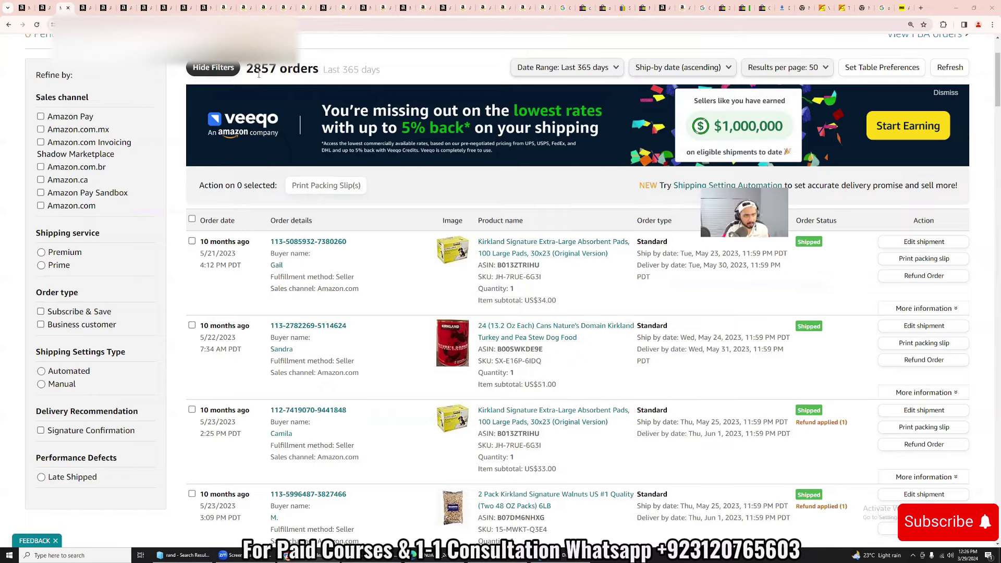
{"action": "scroll", "coordinate": [386, 313], "scroll_direction": "down", "scroll_amount": 4}
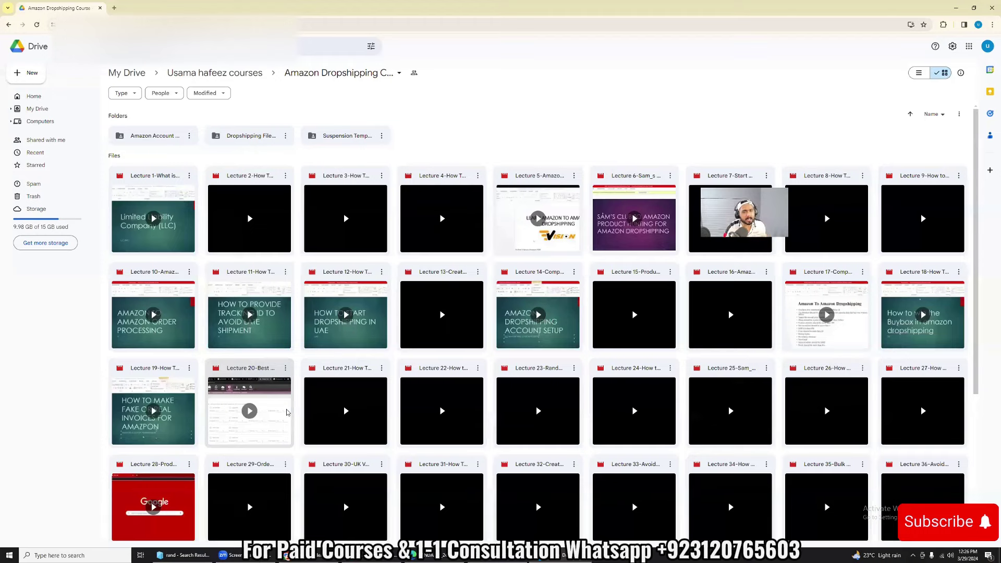
{"action": "left_click", "coordinate": [8, 25]}
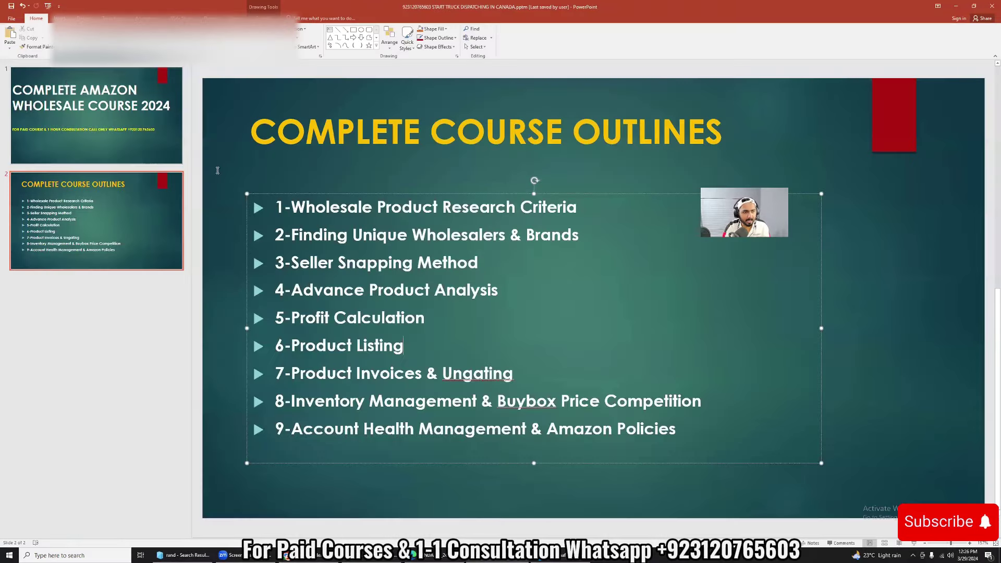
In PowerPoint, copy the WhatsApp number from the title slide's subtitle and paste it on its own line above the course title
{"action": "key", "text": "Page_Up"}
{"action": "left_click_drag", "start_coordinate": [740, 356], "coordinate": [858, 356]}
{"action": "key", "text": "ctrl+c"}
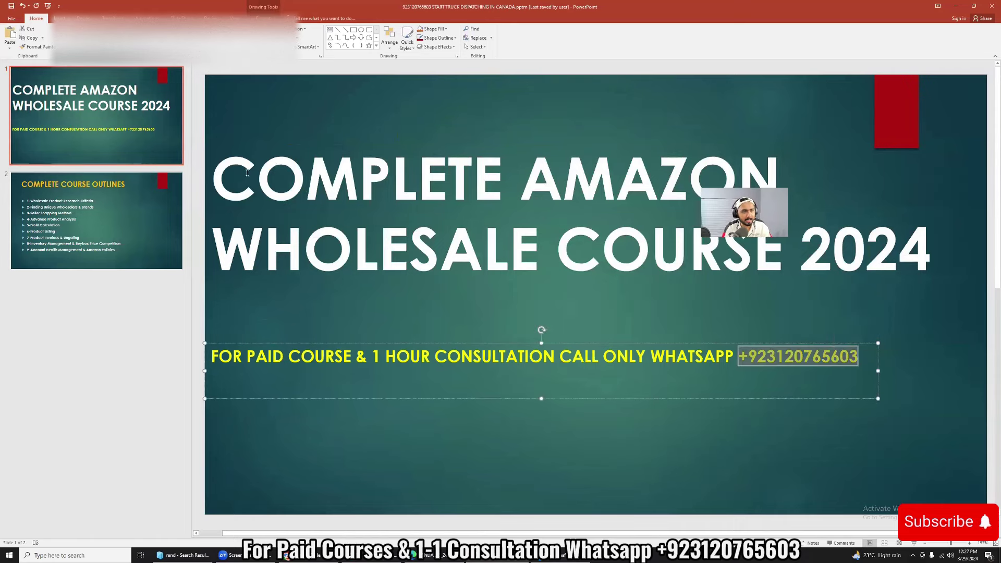
{"action": "left_click", "coordinate": [219, 167]}
{"action": "key", "text": "ctrl+v"}
{"action": "key", "text": "Return"}
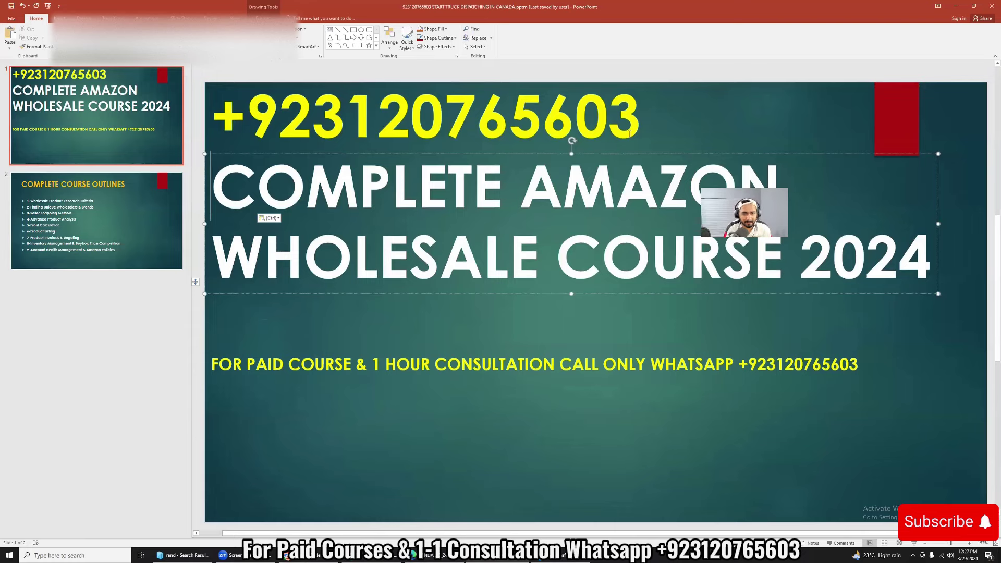
Highlight the contact number above the title and enter 16000 in front of COMPLETE AMAZON
{"action": "left_click_drag", "start_coordinate": [660, 118], "coordinate": [211, 120]}
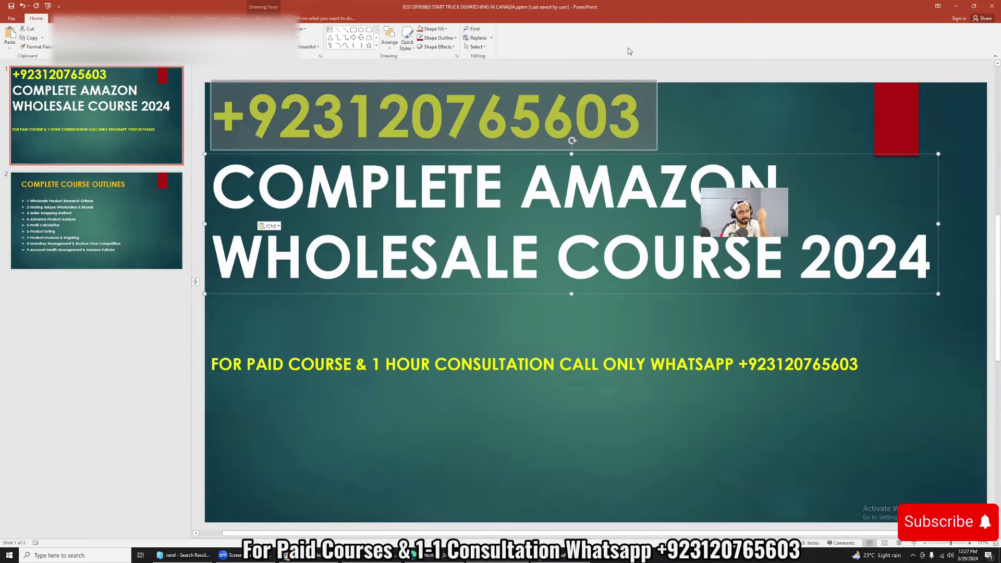
{"action": "left_click", "coordinate": [685, 114]}
{"action": "type", "text": "16000"}
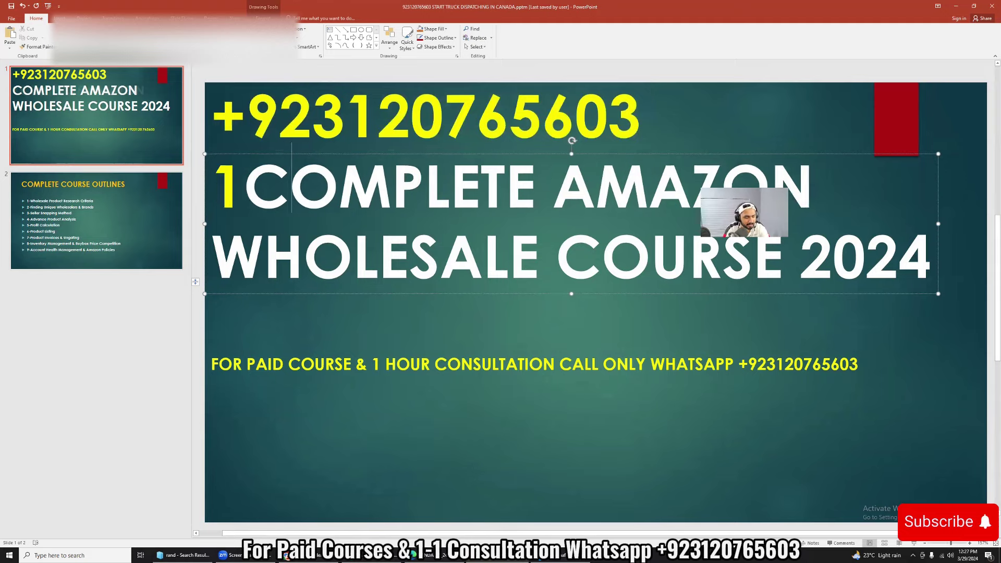